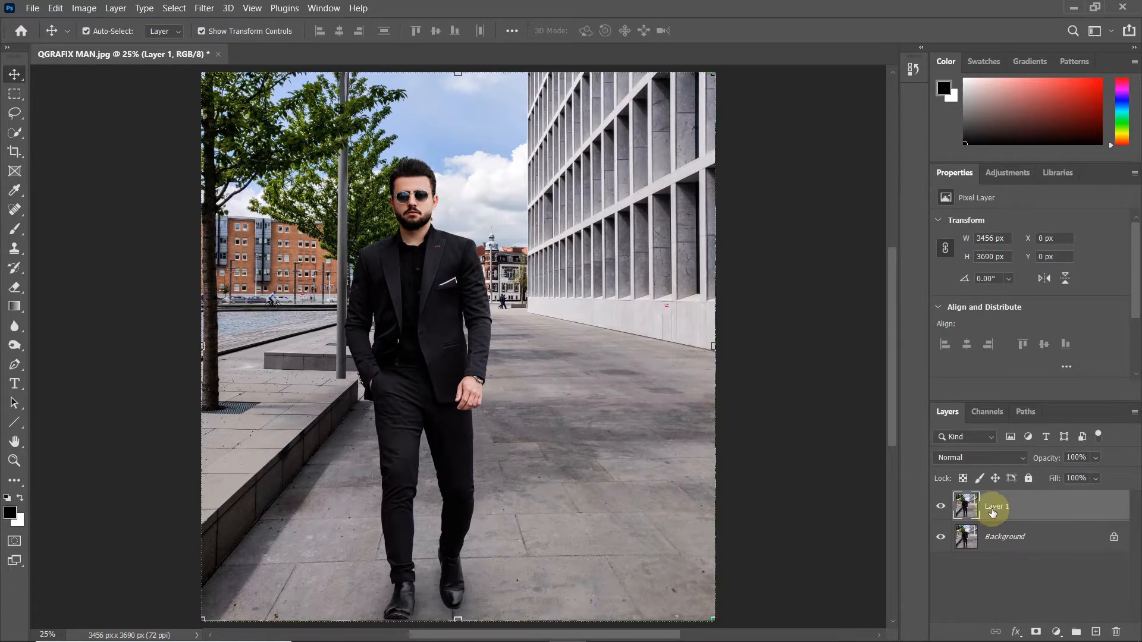
Step: Hide the Background layer and select the man on Layer 1 using the Quick Selection tool's Select Subject
click(941, 537)
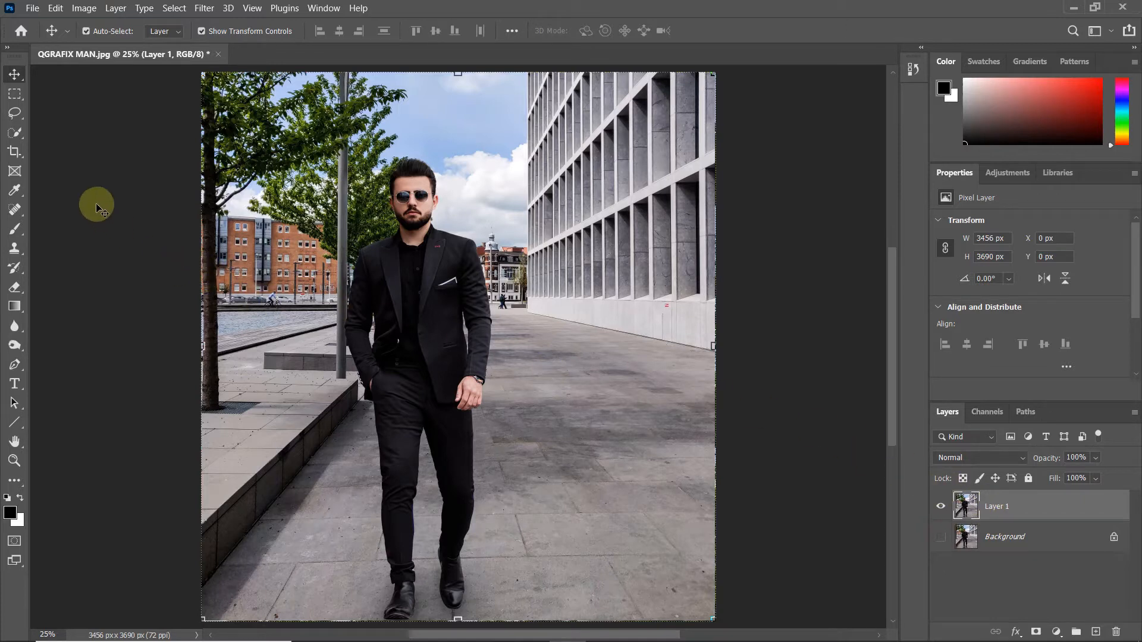
click(8, 132)
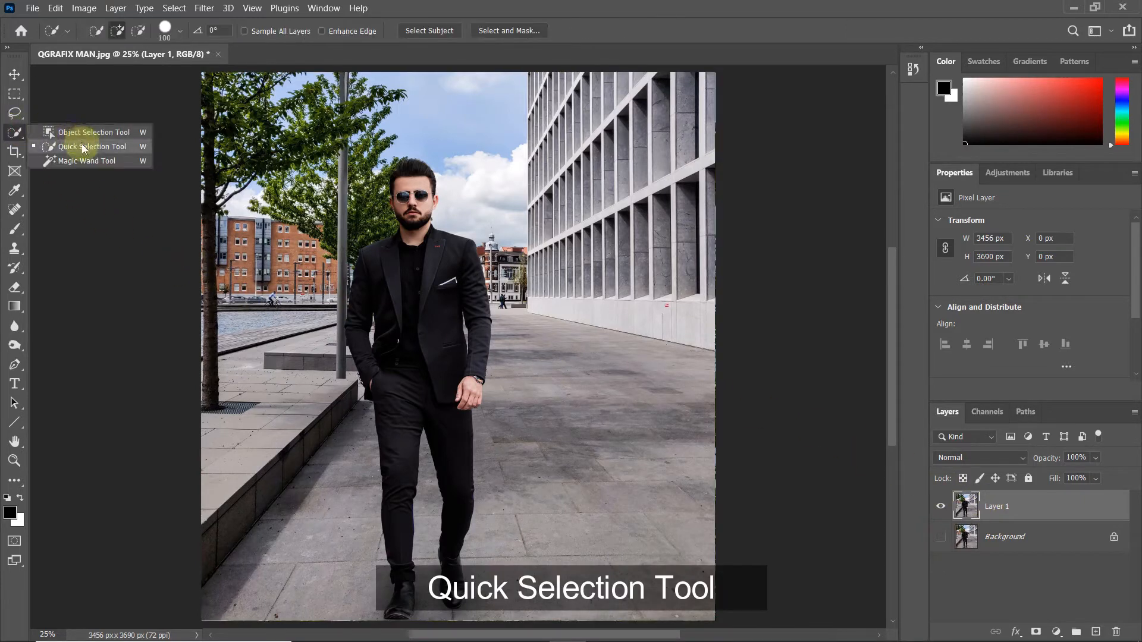
click(80, 146)
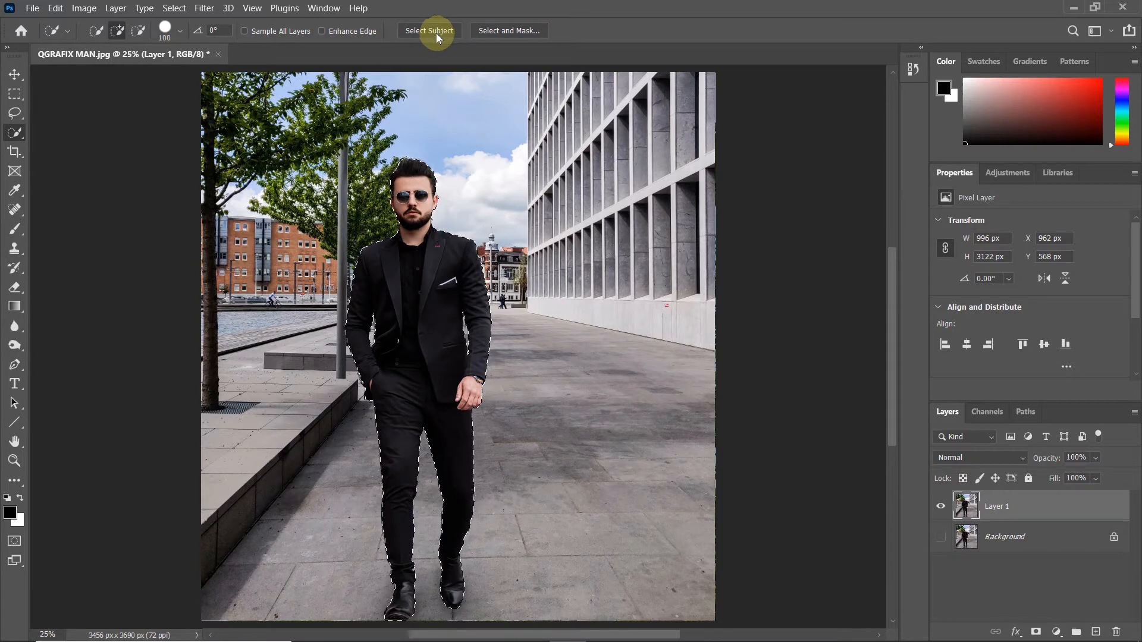
Step: Subtract the tree leaves beside the man's hair from the selection, reducing the brush size to 10
scroll(417, 184, up, 5)
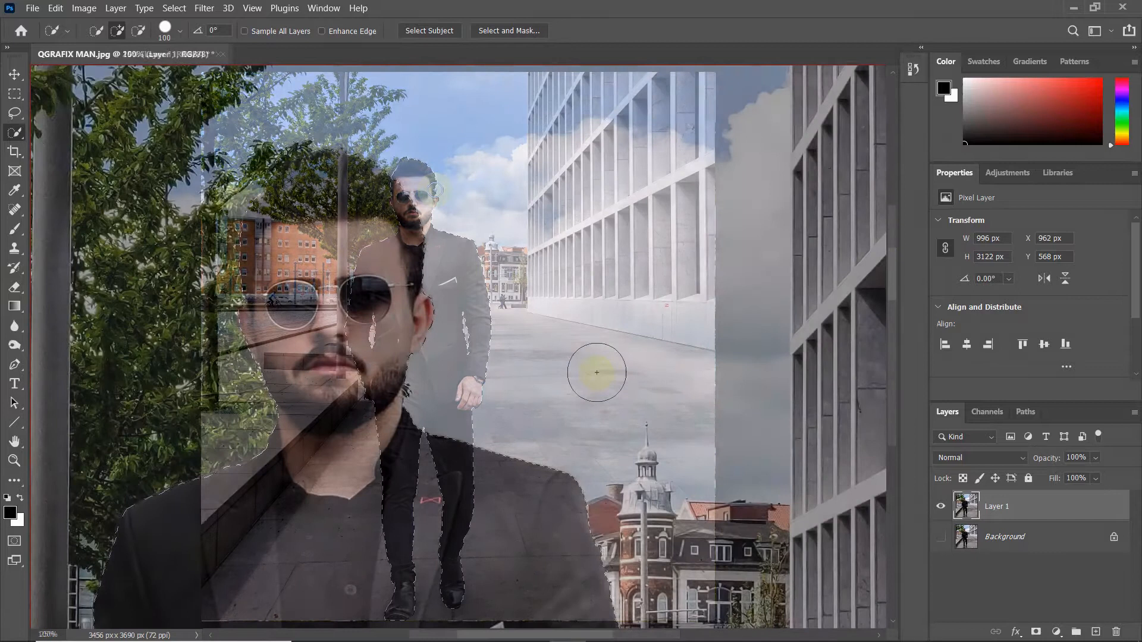
scroll(596, 373, down, 2)
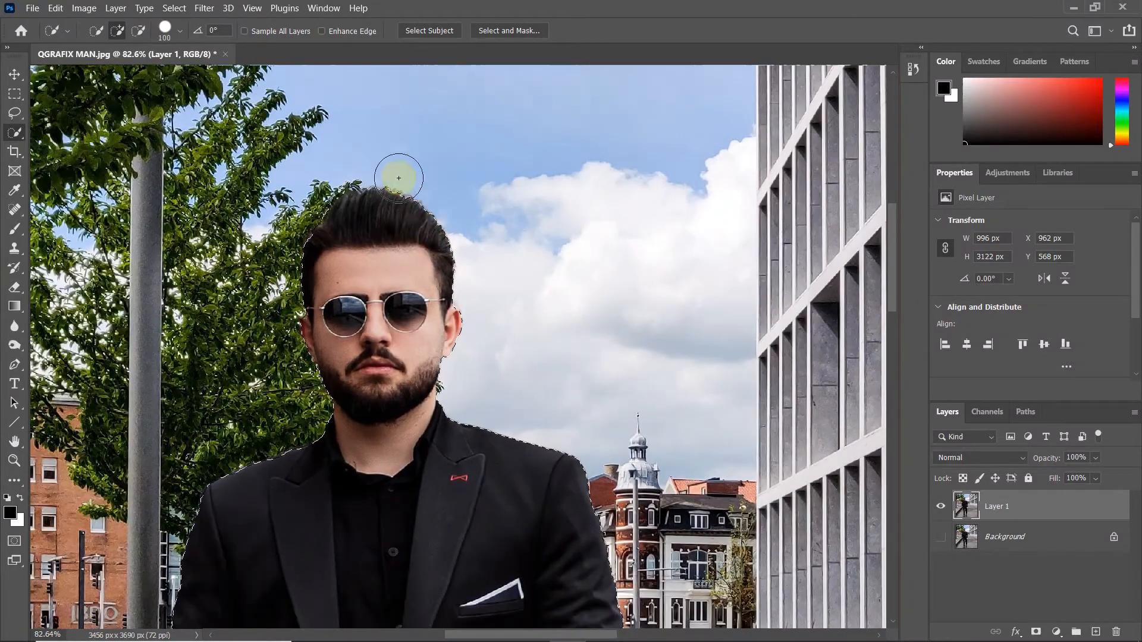
scroll(408, 186, up, 5)
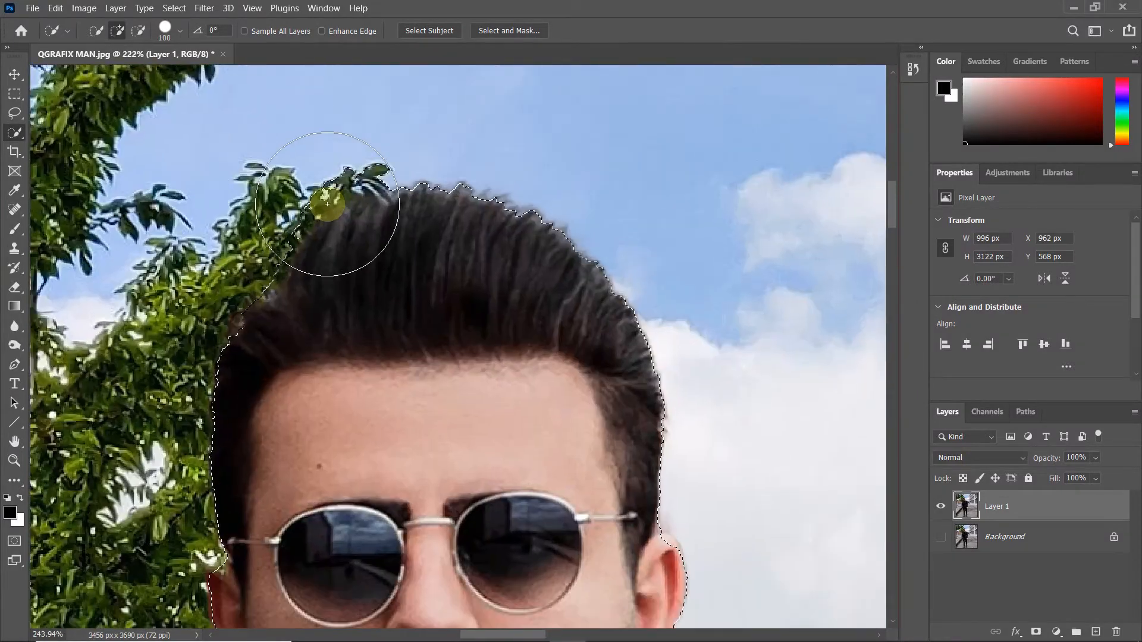
scroll(327, 204, up, 2)
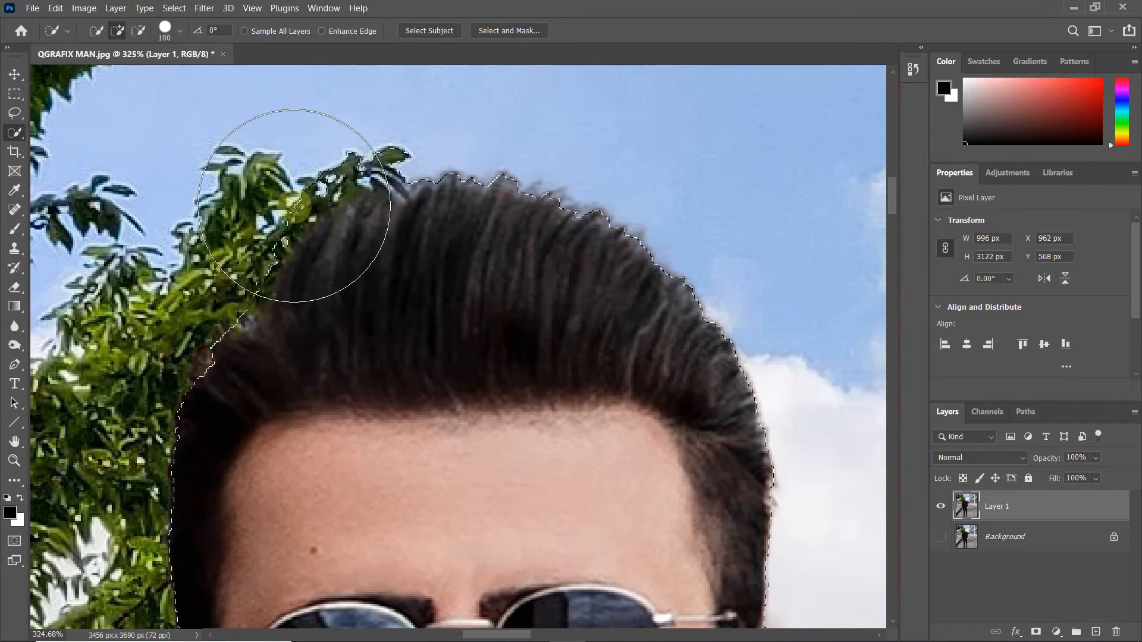
click(137, 30)
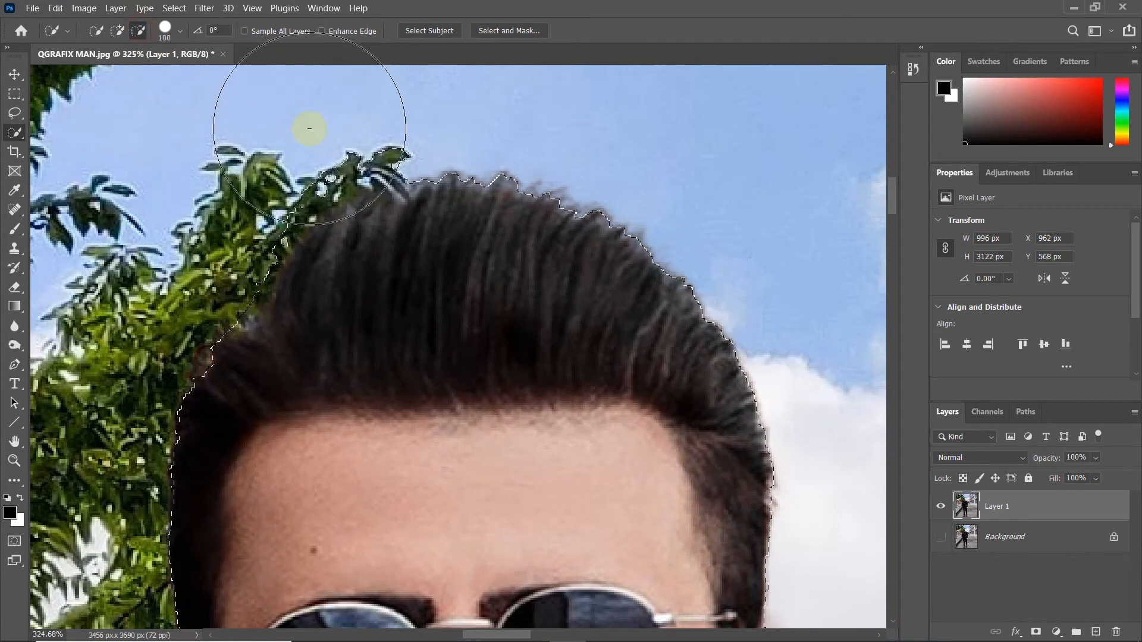
key(bracketleft)
key(bracketleft)
key(bracketleft)
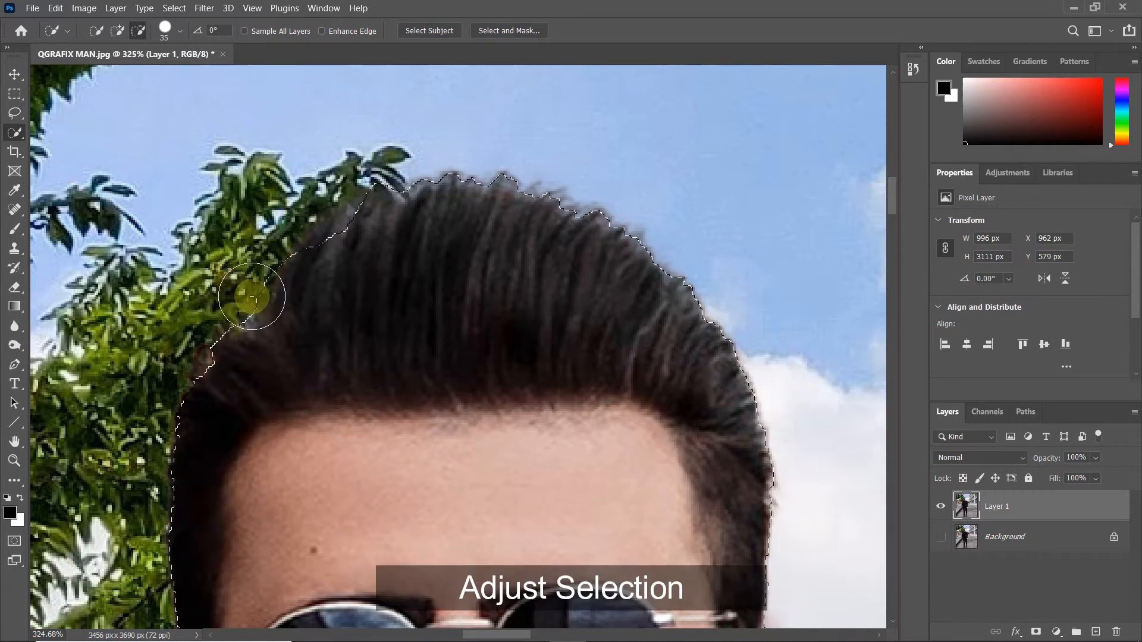
scroll(267, 279, up, 5)
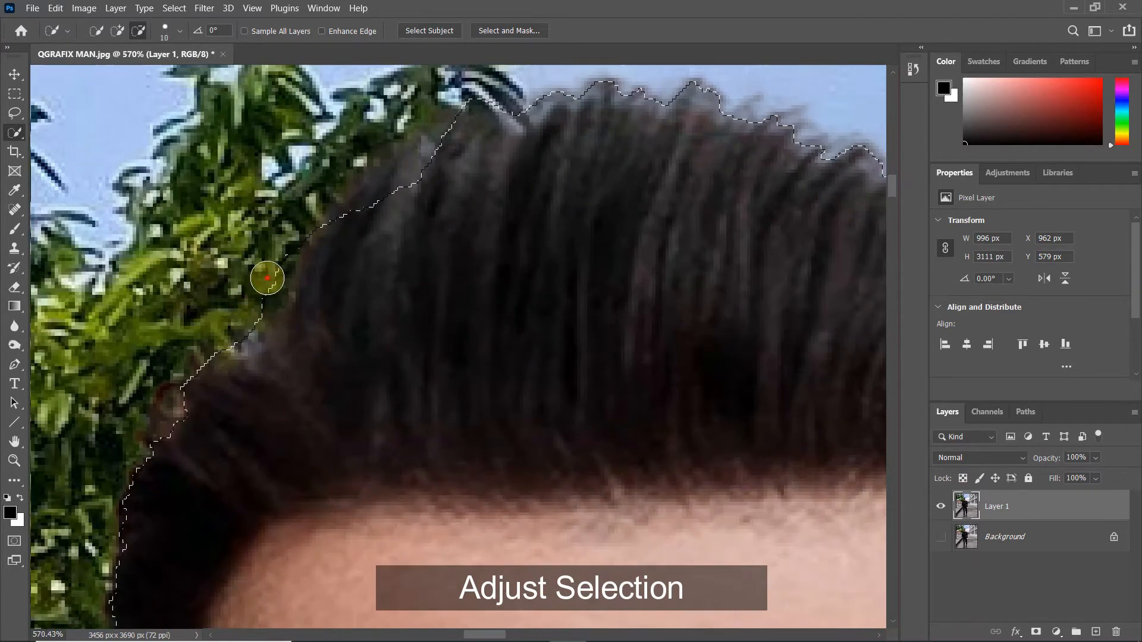
Step: Add the missing edges of the man's hair and ears to the selection with the size 10 brush
click(118, 31)
scroll(247, 390, down, 3)
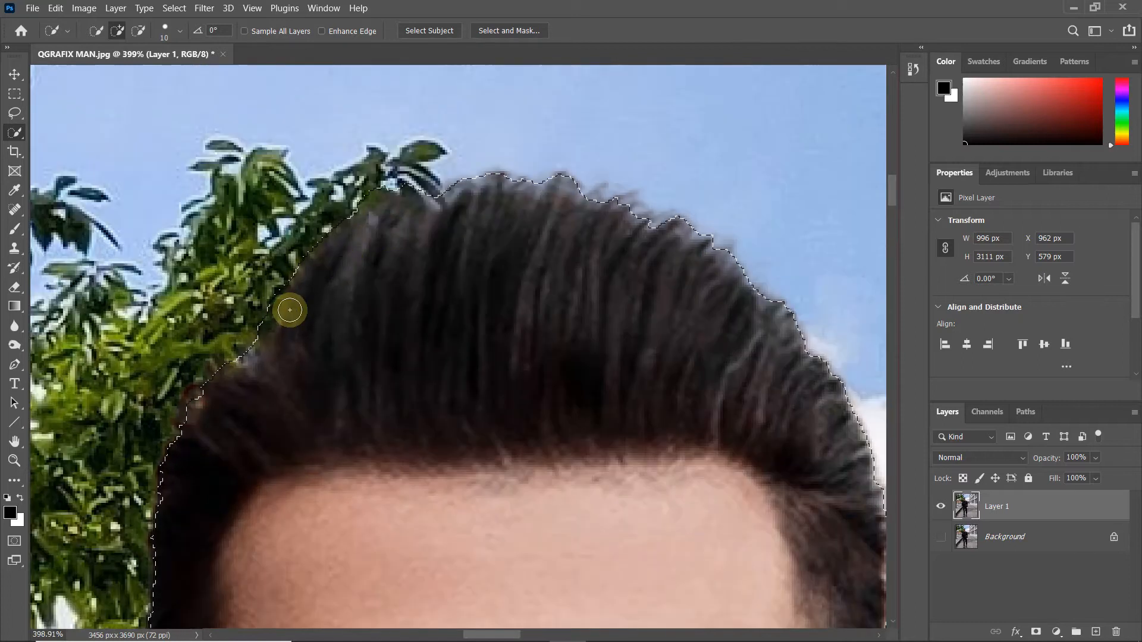
scroll(362, 339, down, 5)
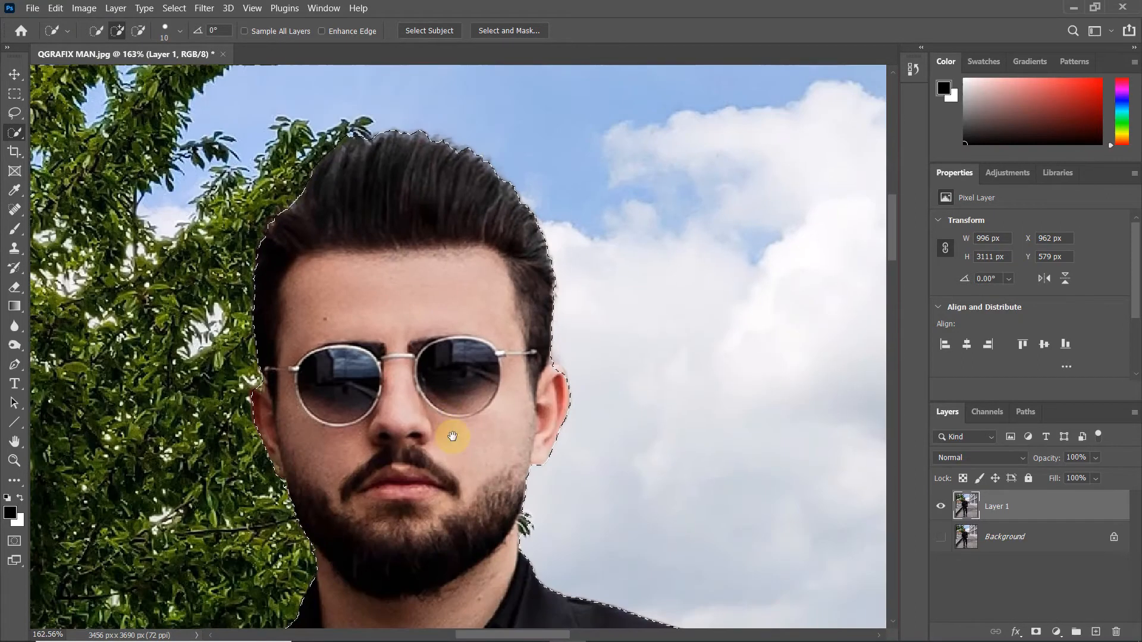
drag(446, 403, 449, 347)
scroll(523, 154, up, 7)
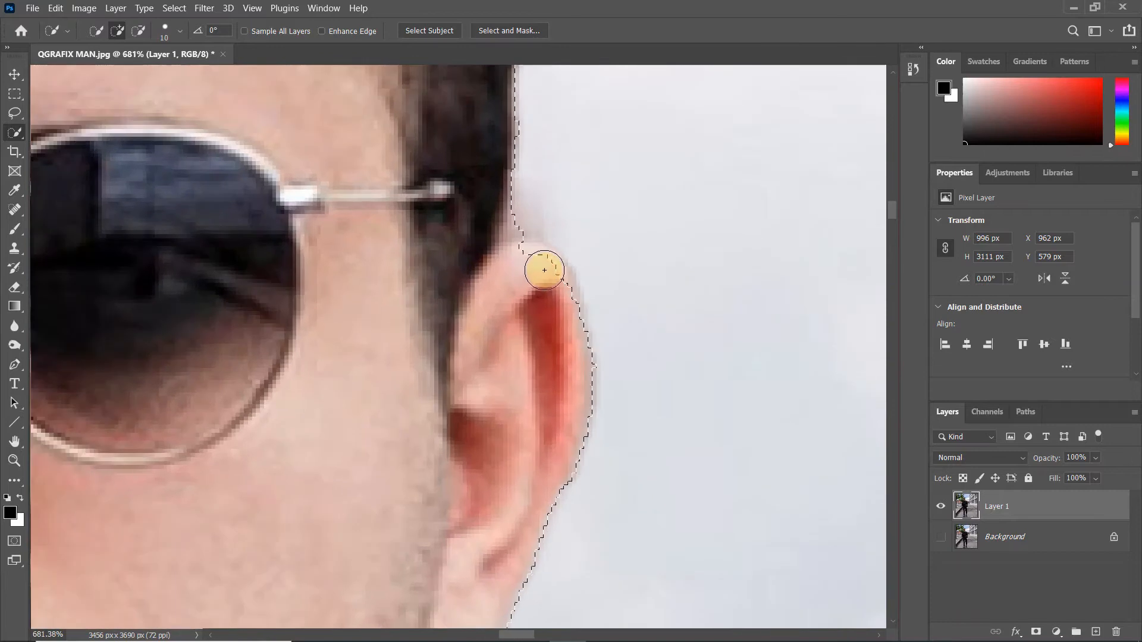
scroll(471, 288, down, 4)
scroll(224, 301, up, 3)
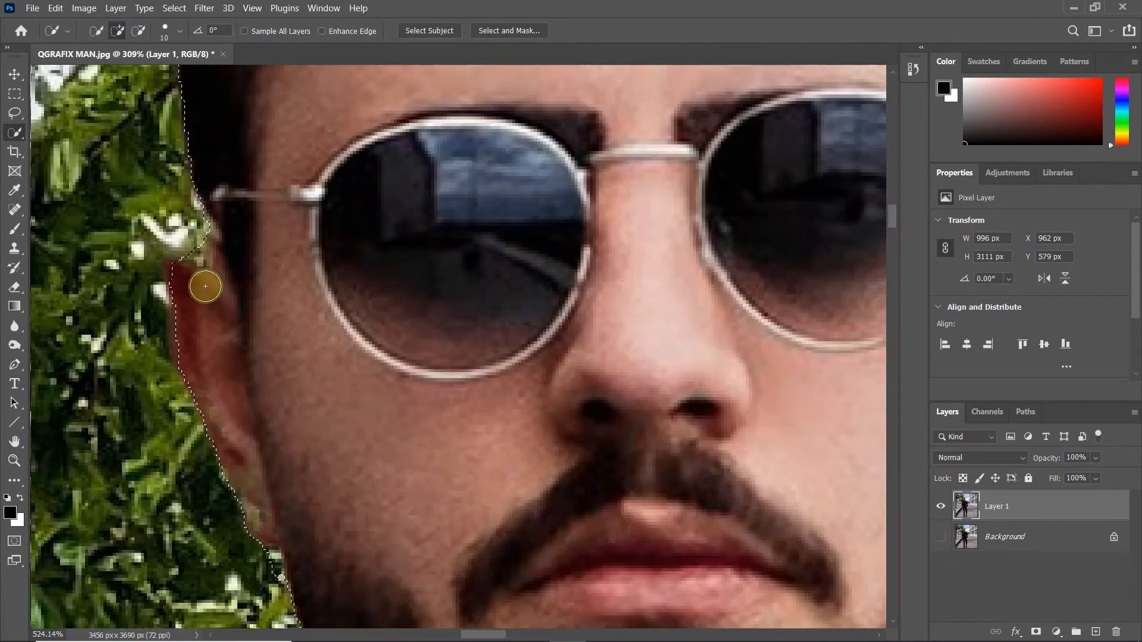
scroll(189, 321, down, 4)
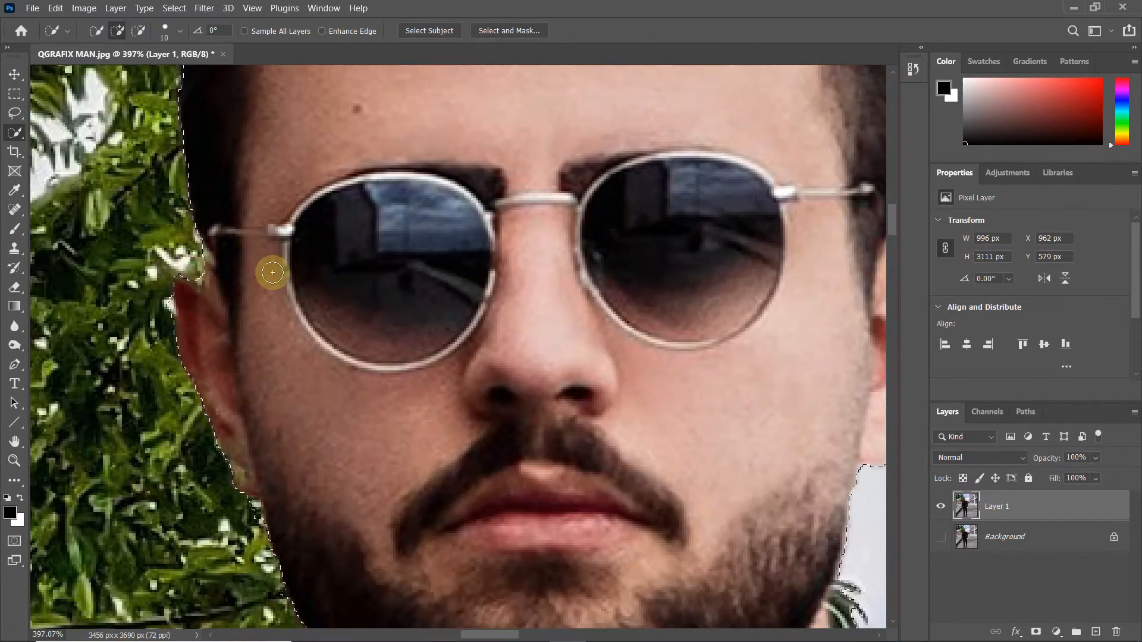
scroll(297, 292, down, 2)
Step: Subtract the stray leaves beside the man's beard and neck from the selection
scroll(495, 418, up, 7)
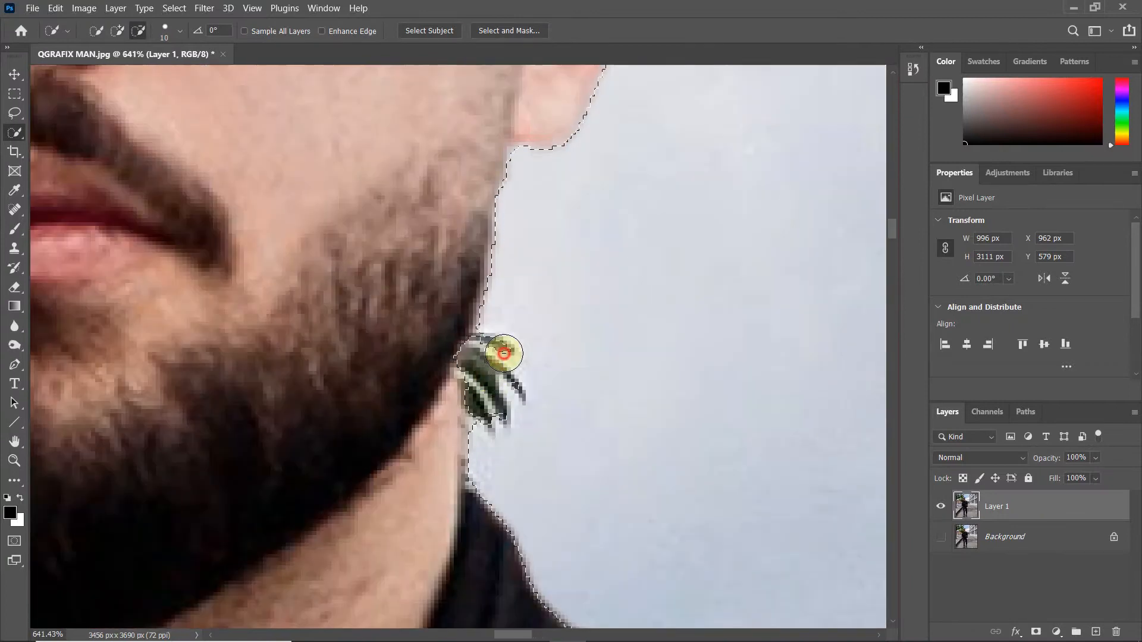
mouse_move(507, 419)
mouse_down()
mouse_move(461, 358)
mouse_move(501, 339)
mouse_move(463, 307)
mouse_up()
scroll(455, 333, down, 10)
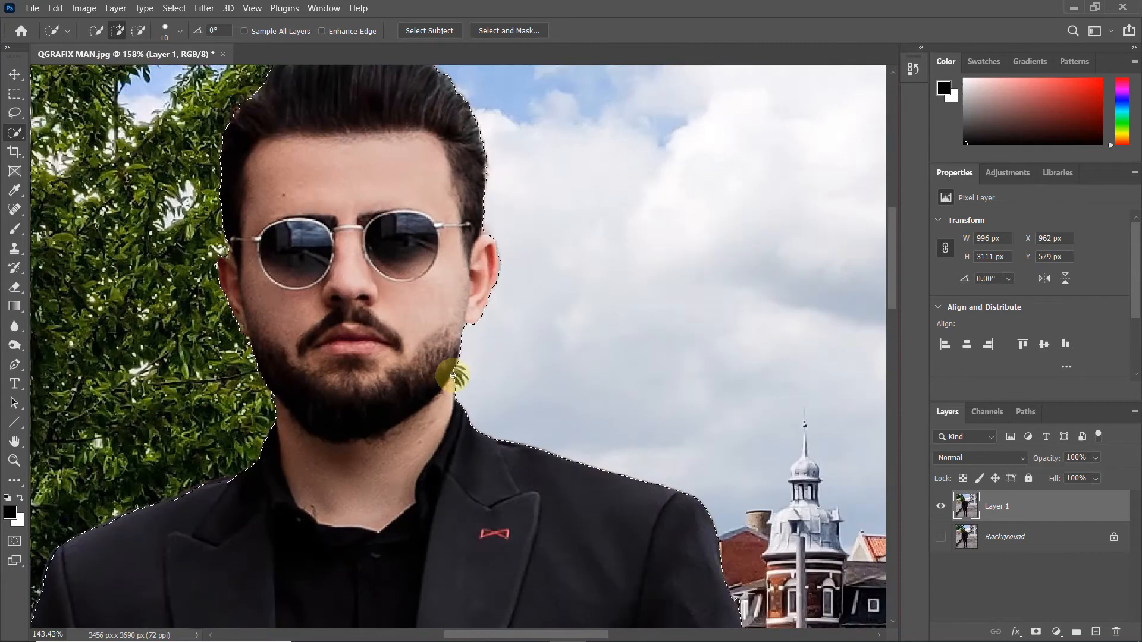
Step: Copy the selected man to a new layer and check the cutout by hiding and reshowing Layer 1
scroll(450, 373, down, 5)
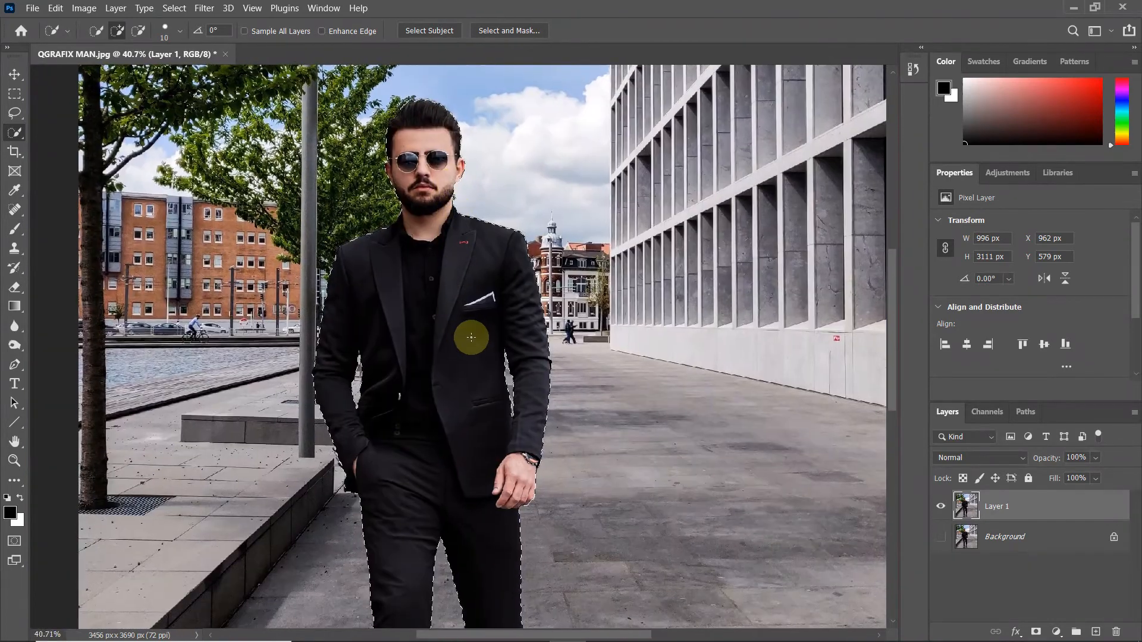
scroll(469, 346, down, 1)
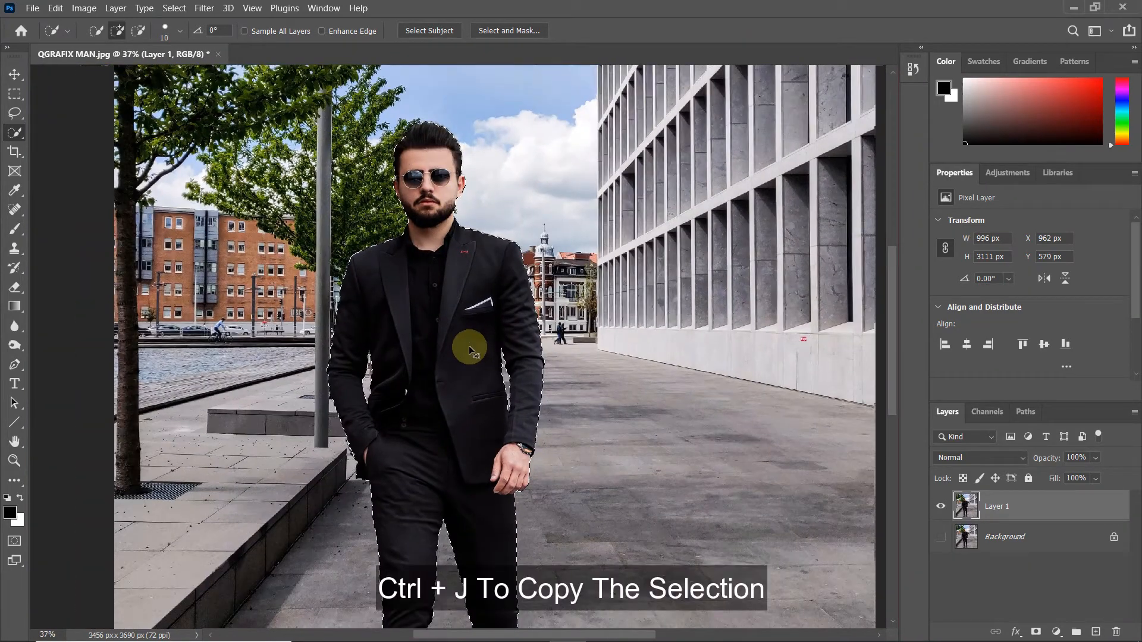
key(ctrl+j)
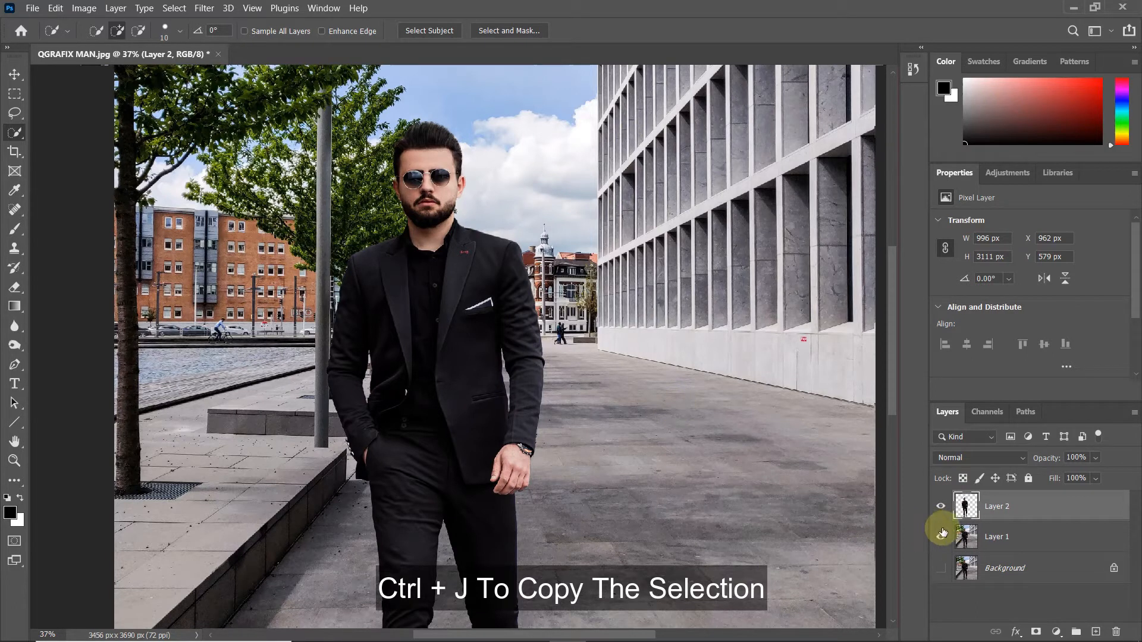
click(939, 538)
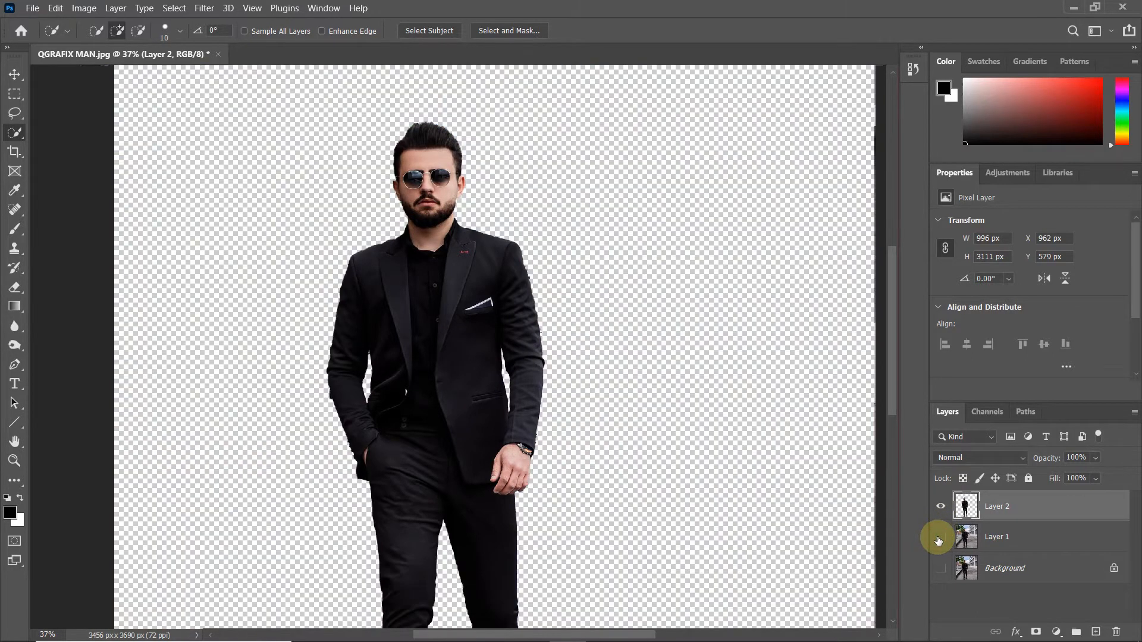
click(939, 538)
scroll(612, 377, down, 3)
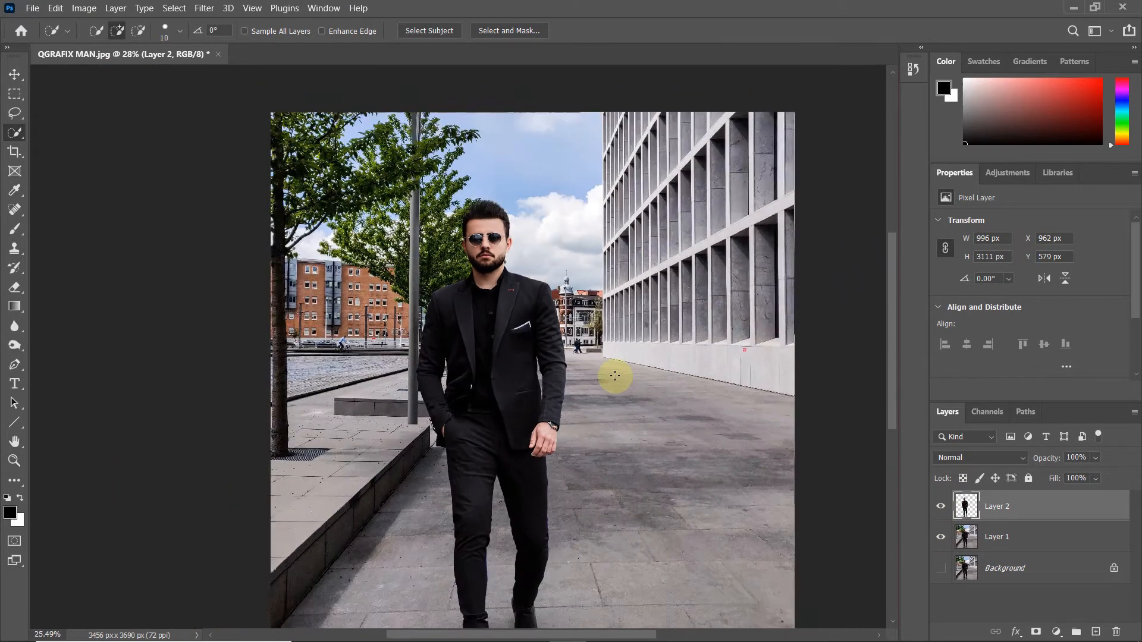
drag(614, 376, 538, 313)
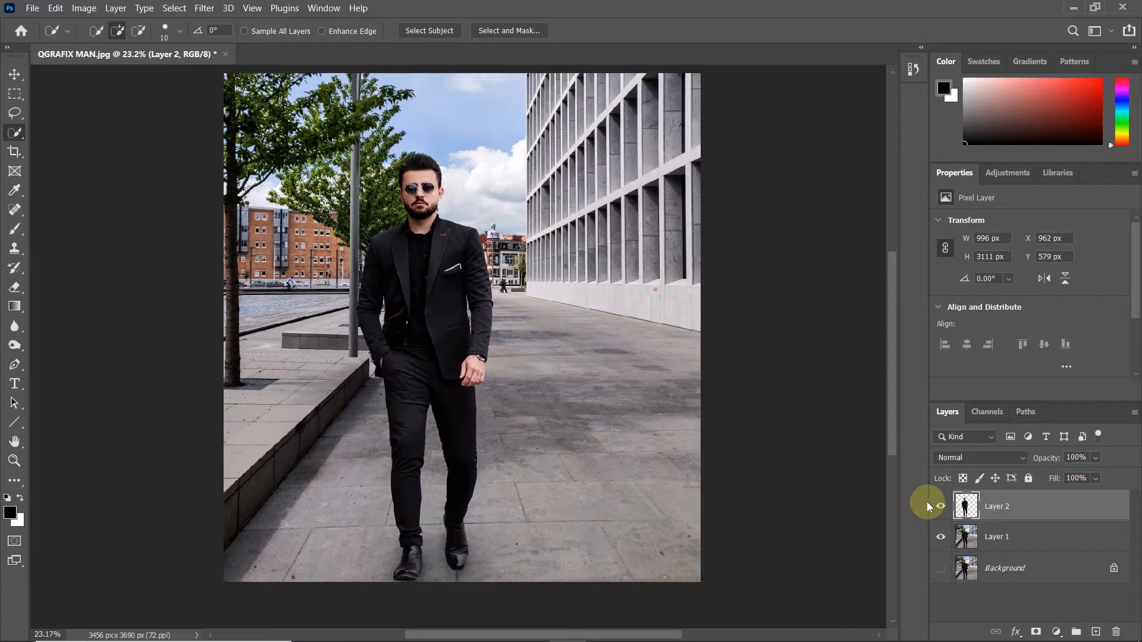
Step: Load Layer 2's pixels as a selection, make Layer 1 active and expand the selection by 20 pixels
right_click(966, 511)
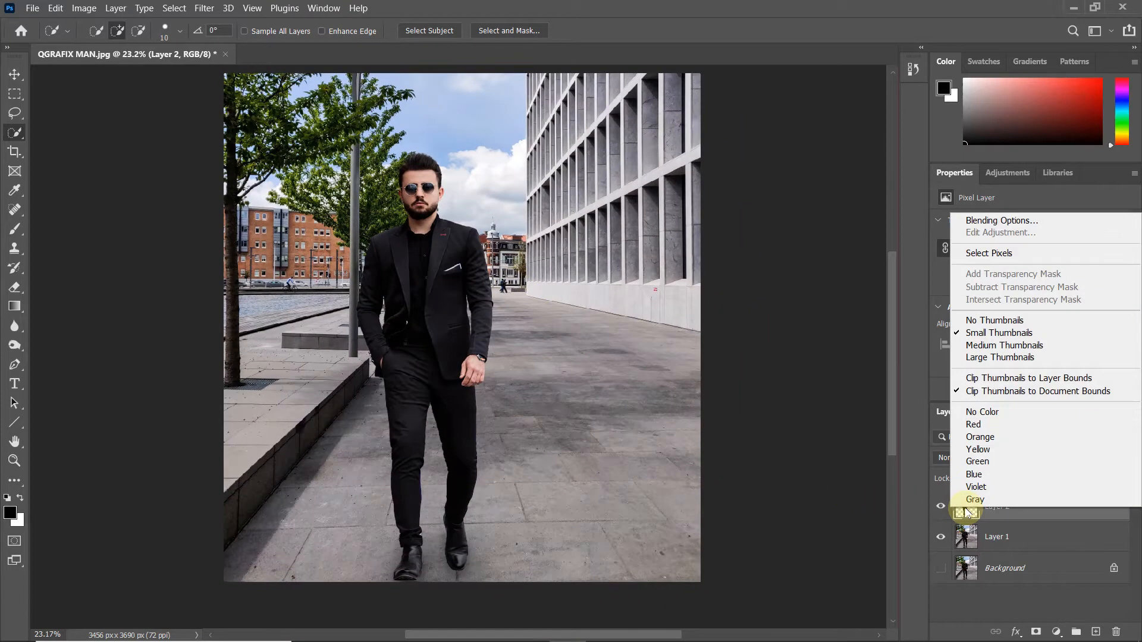
click(973, 254)
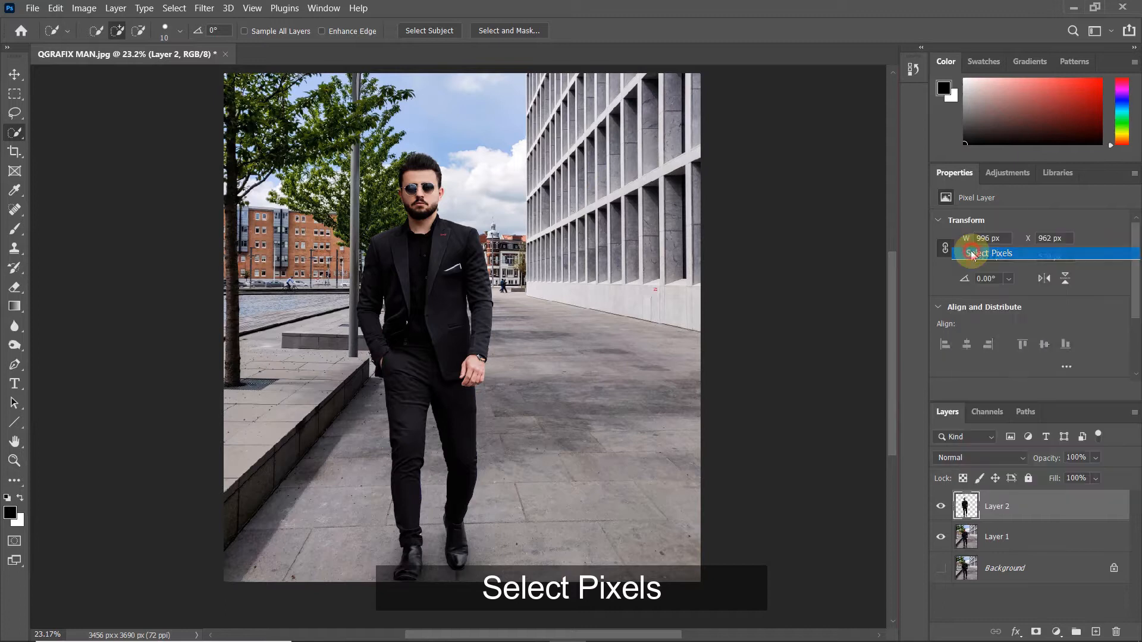
click(970, 541)
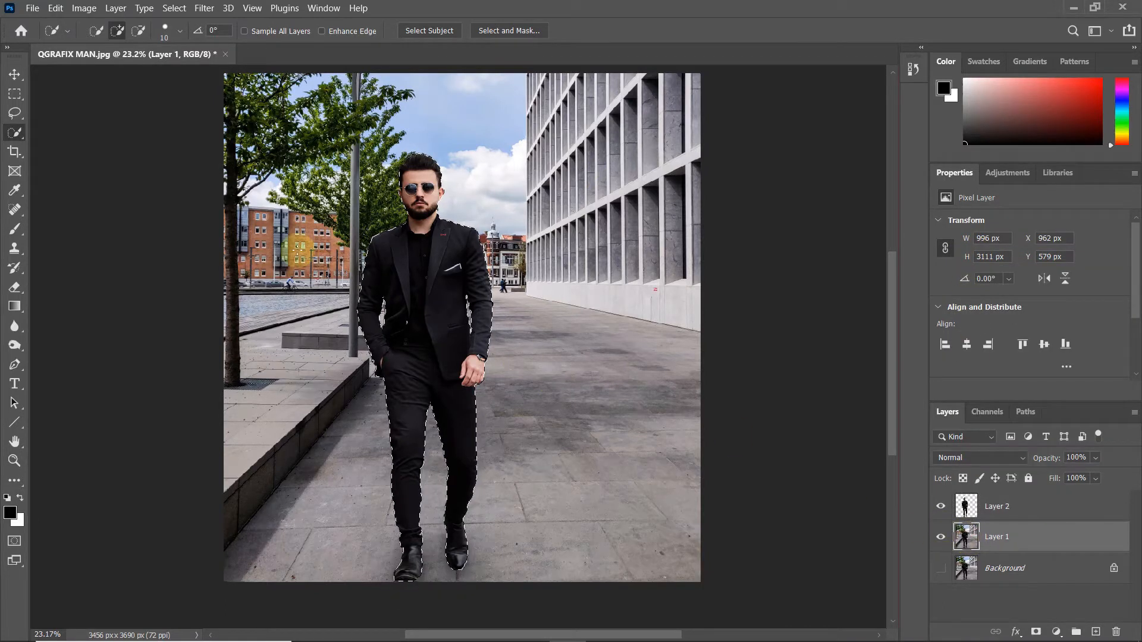
click(180, 8)
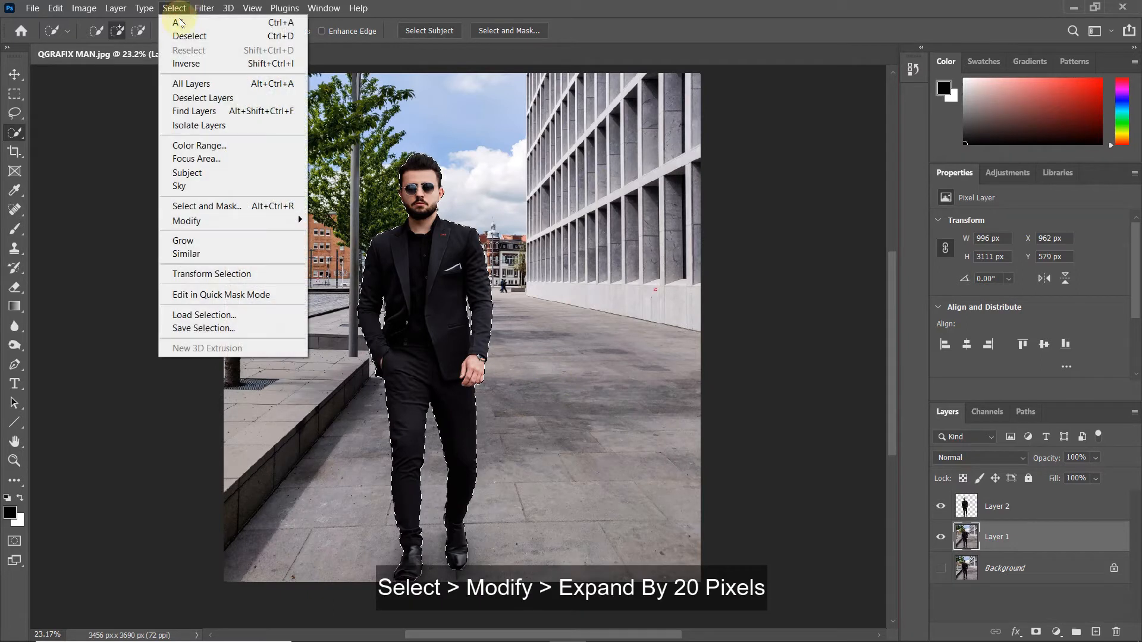
mouse_move(198, 222)
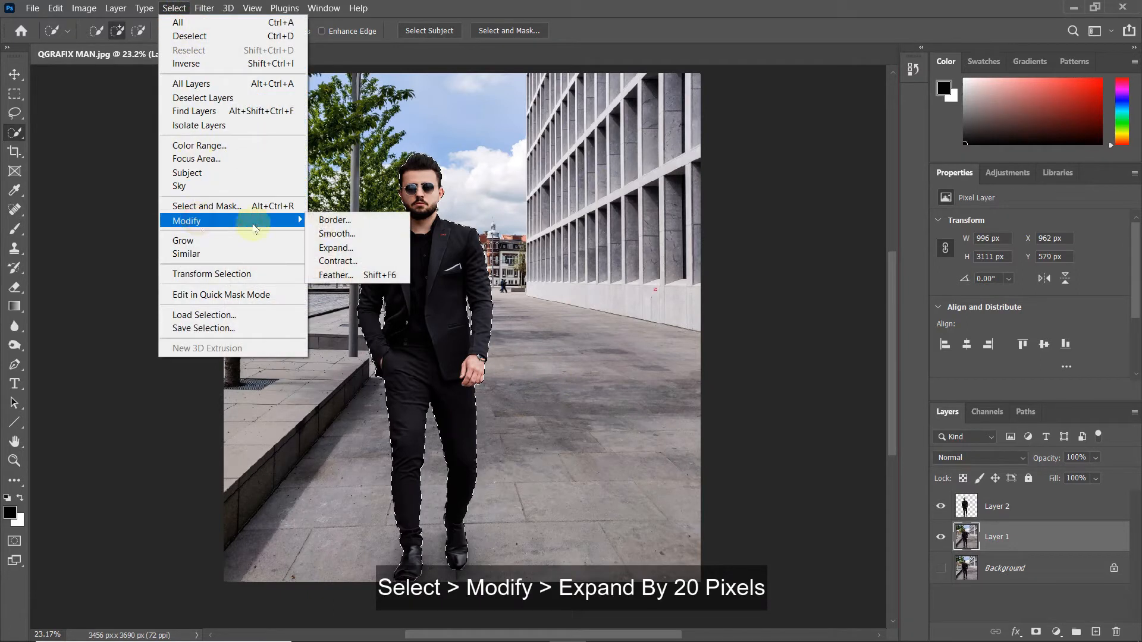
click(342, 245)
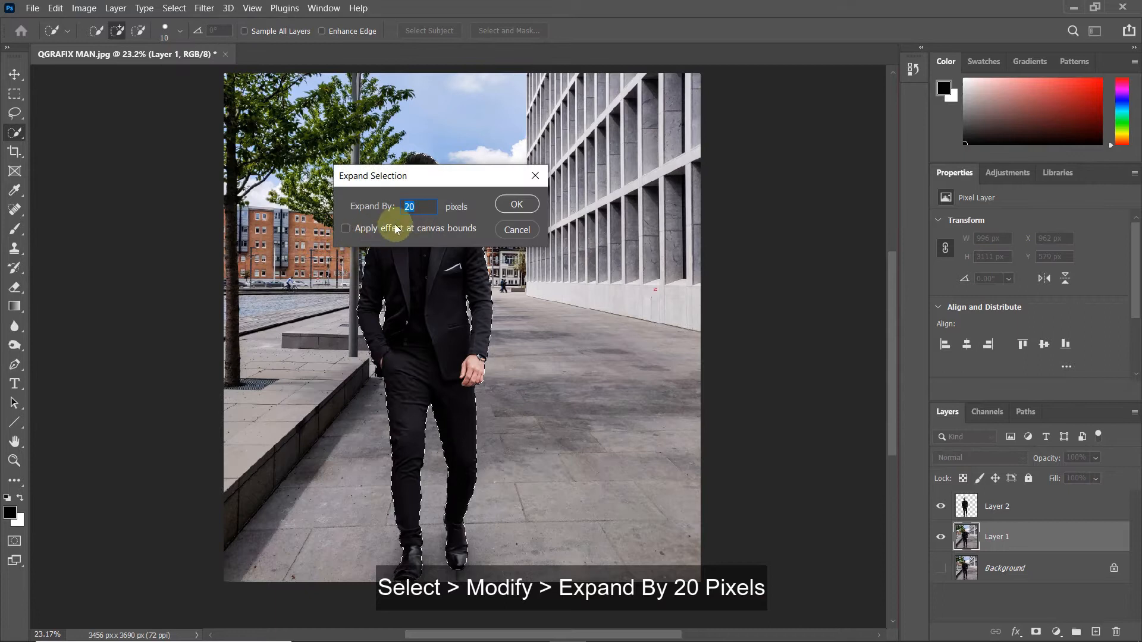
click(426, 207)
click(507, 206)
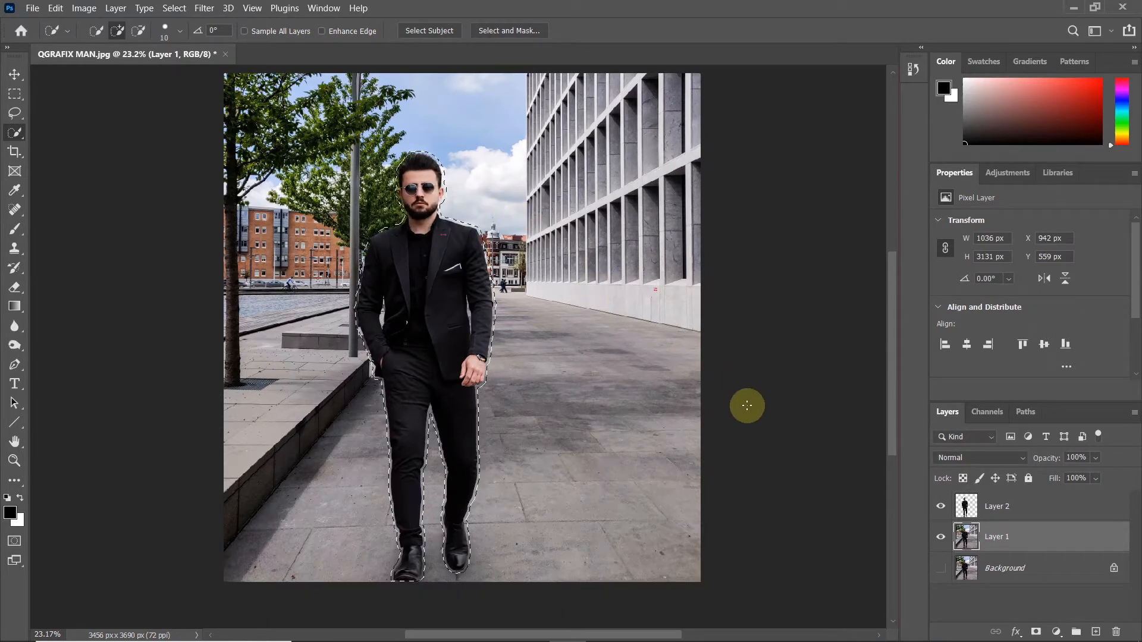
Step: Fill the expanded selection on Layer 1 with Content-Aware in Normal mode at 100% opacity
right_click(452, 298)
click(494, 474)
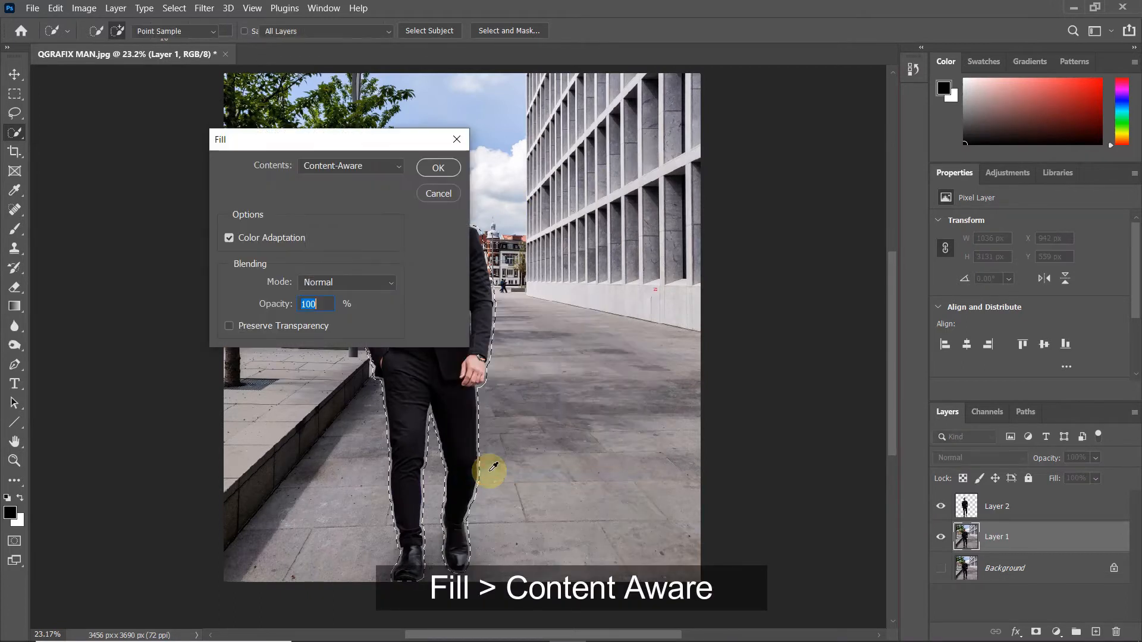
click(434, 169)
key(w)
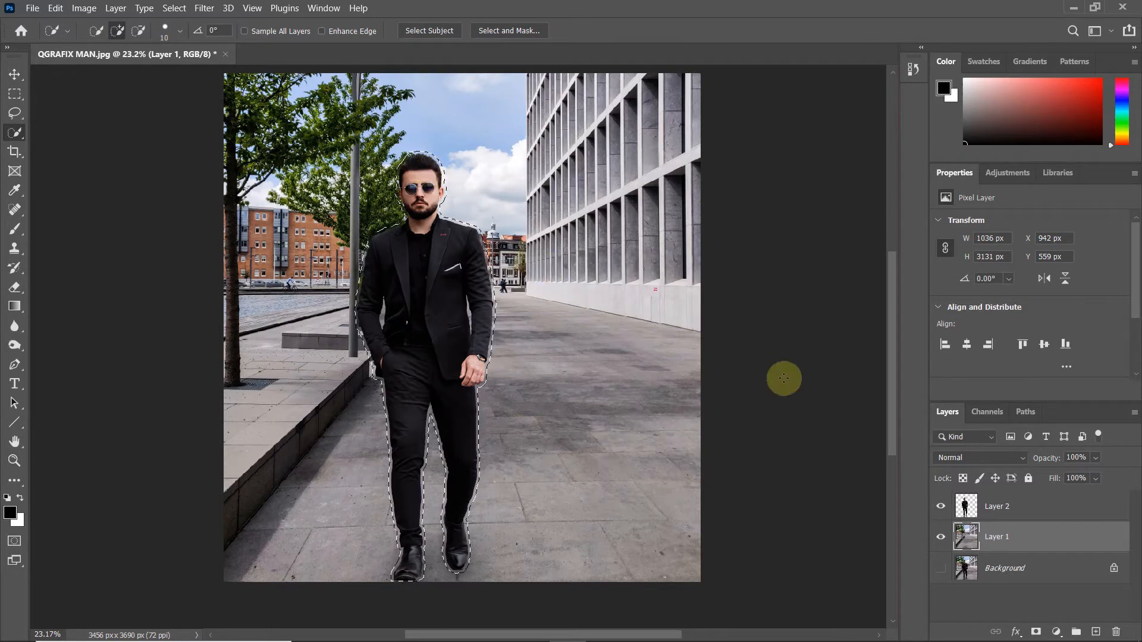
Step: Hide Layer 2 and deselect the man-shaped selection on Layer 1
click(941, 509)
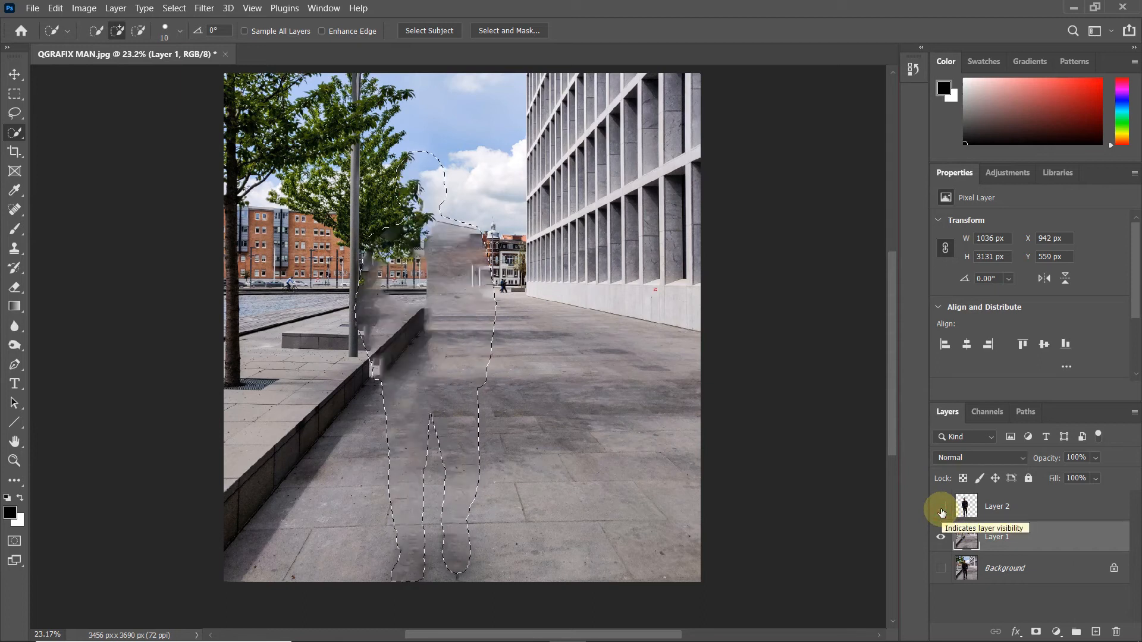
right_click(382, 300)
click(411, 306)
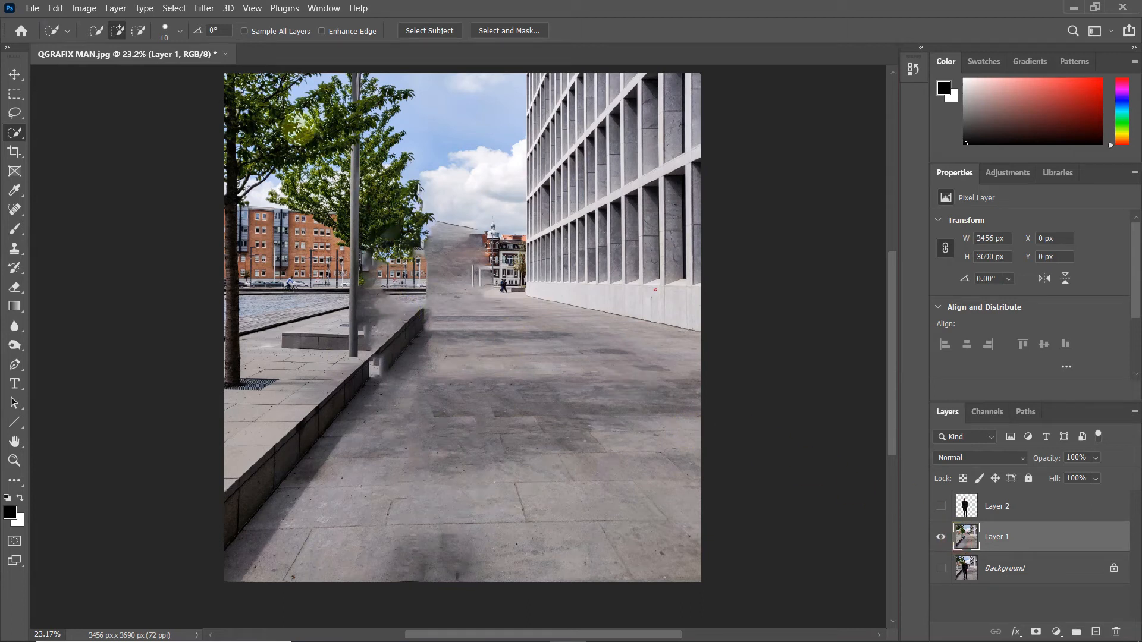
Step: Open the Camera Raw Filter for Layer 1 and set Exposure +0.35, Contrast -44, Highlights -100 and Shadows +100
click(197, 13)
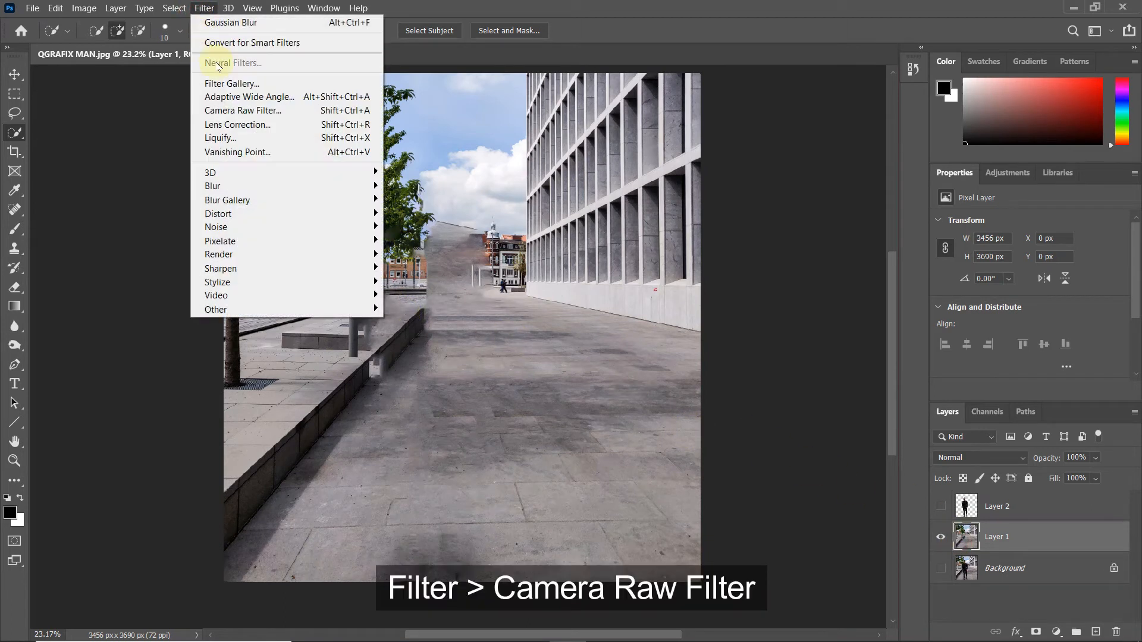
click(287, 115)
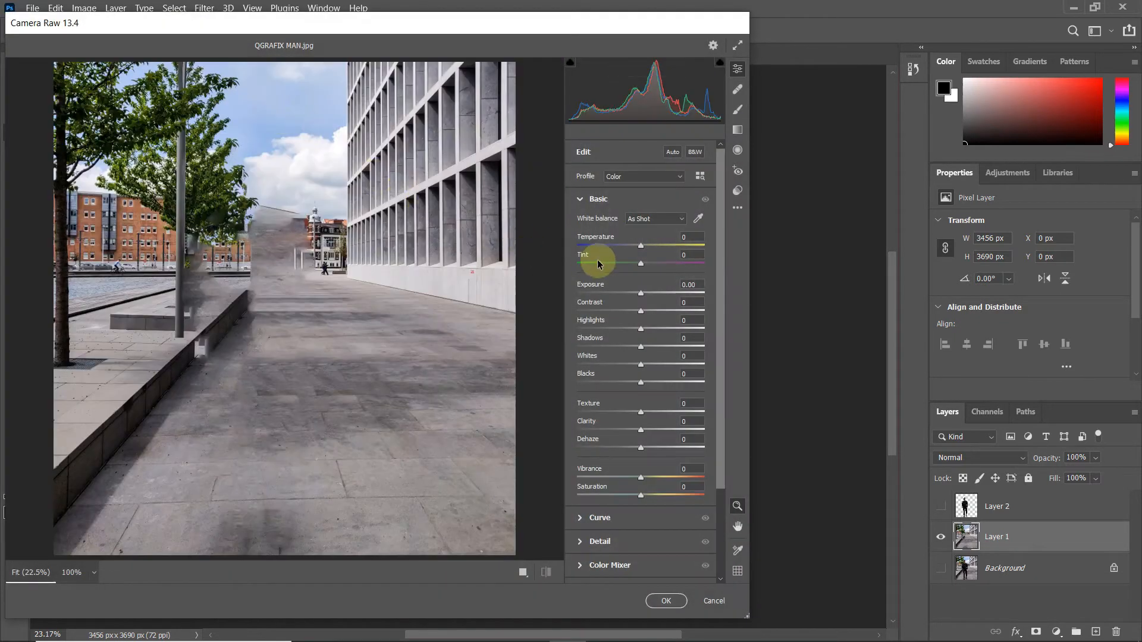
drag(641, 295, 579, 329)
drag(641, 346, 709, 354)
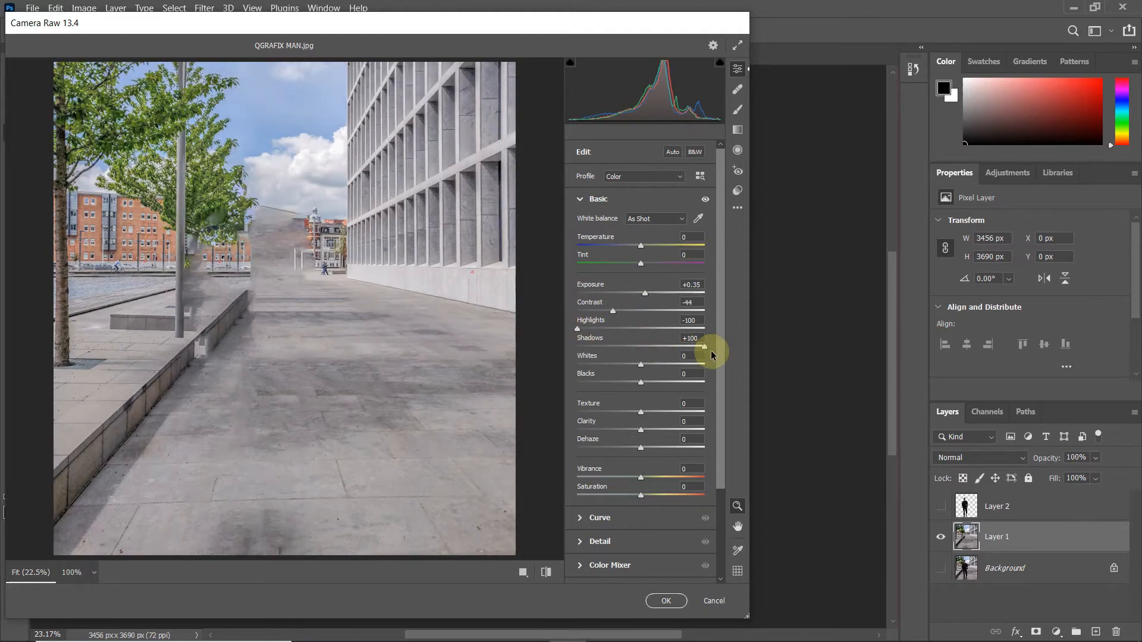
Step: Adjust the Whites and Blacks of the background and strongly raise its Vibrance
mouse_move(641, 367)
mouse_down()
mouse_move(618, 367)
mouse_move(651, 384)
mouse_up()
scroll(648, 416, down, 1)
drag(642, 449, 692, 449)
scroll(667, 428, down, 3)
Step: In the Color Mixer, set the Greens hue to about -93 and saturation to Greens +100, Aquas +52 and Blues +56, and apply the filter
click(658, 451)
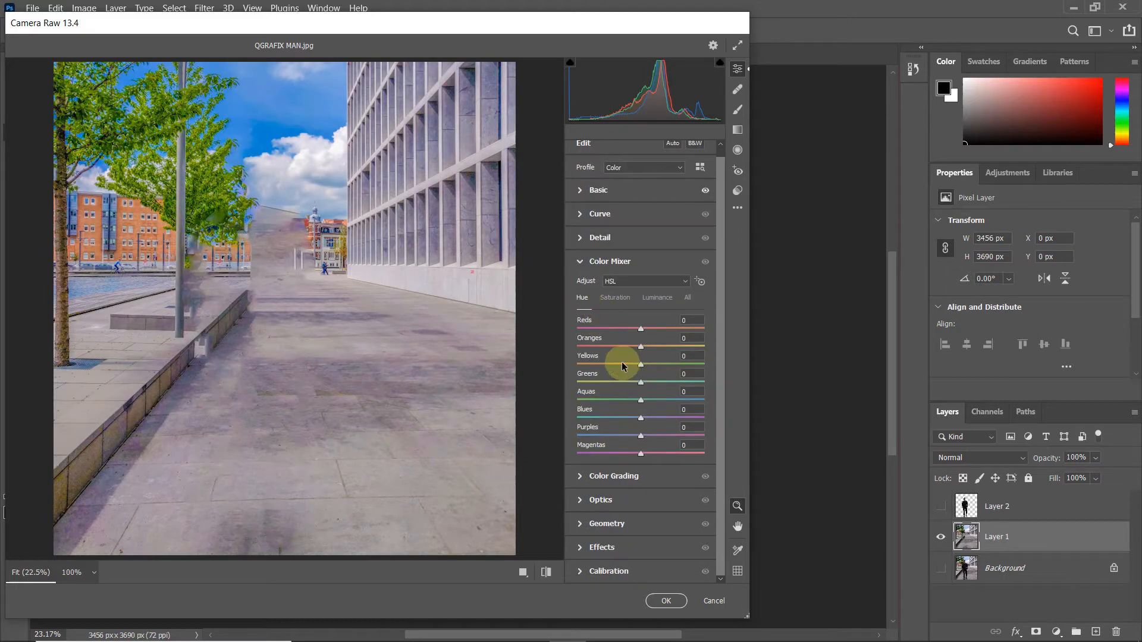
drag(641, 383, 543, 377)
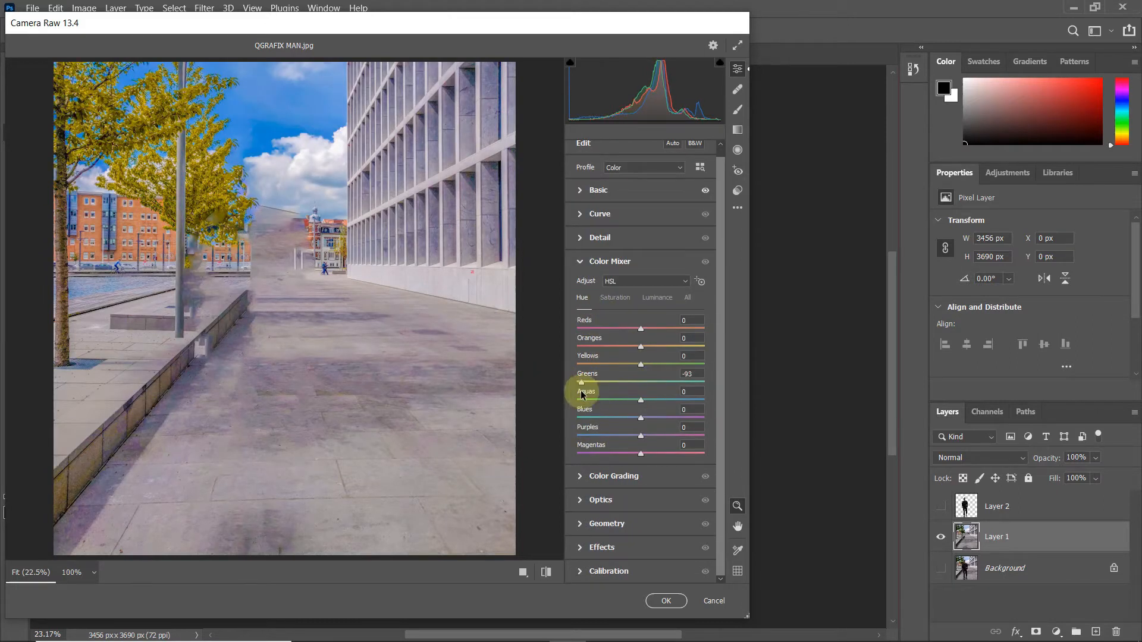
click(615, 298)
drag(641, 398, 717, 389)
drag(642, 418, 678, 421)
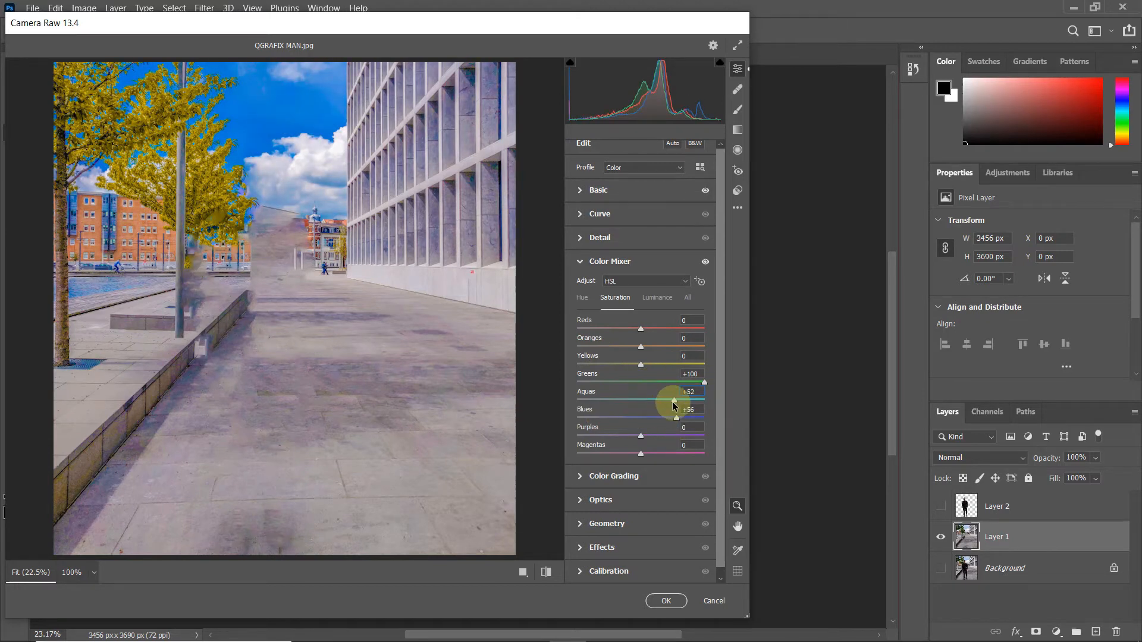
click(665, 602)
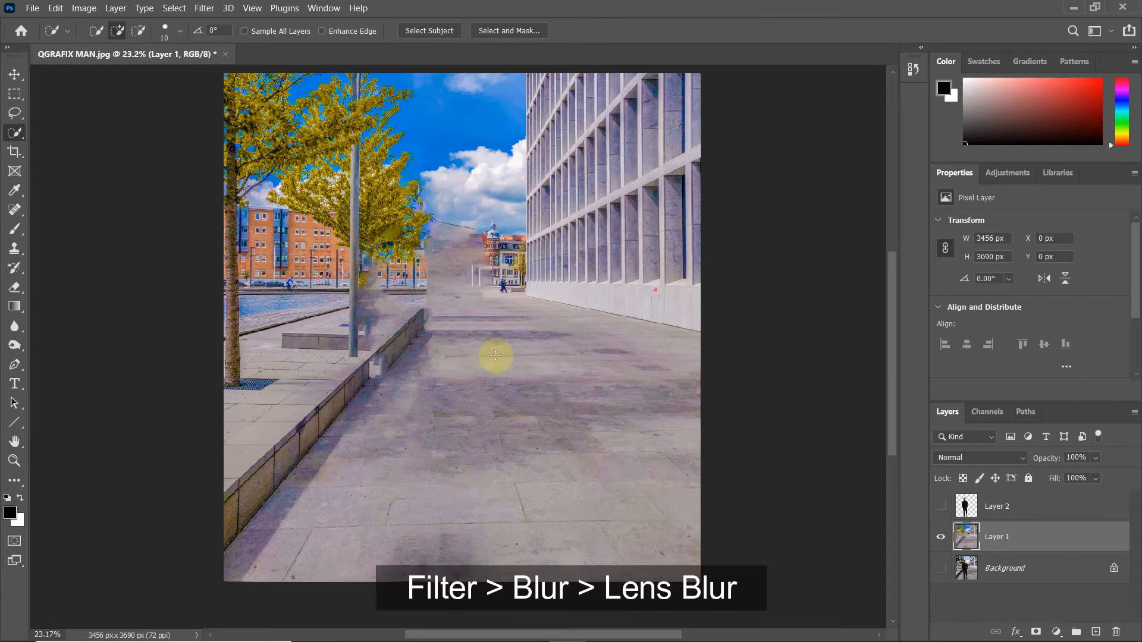
Step: Apply a Lens Blur with a Radius of about 57 to Layer 1 and show Layer 2 again
click(203, 8)
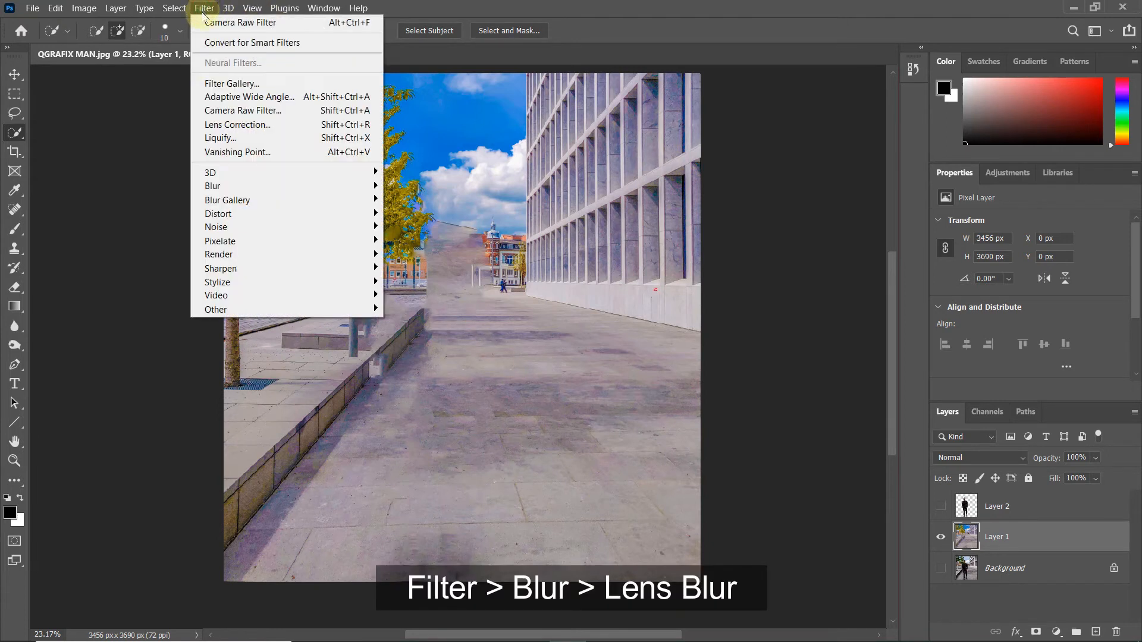
mouse_move(215, 189)
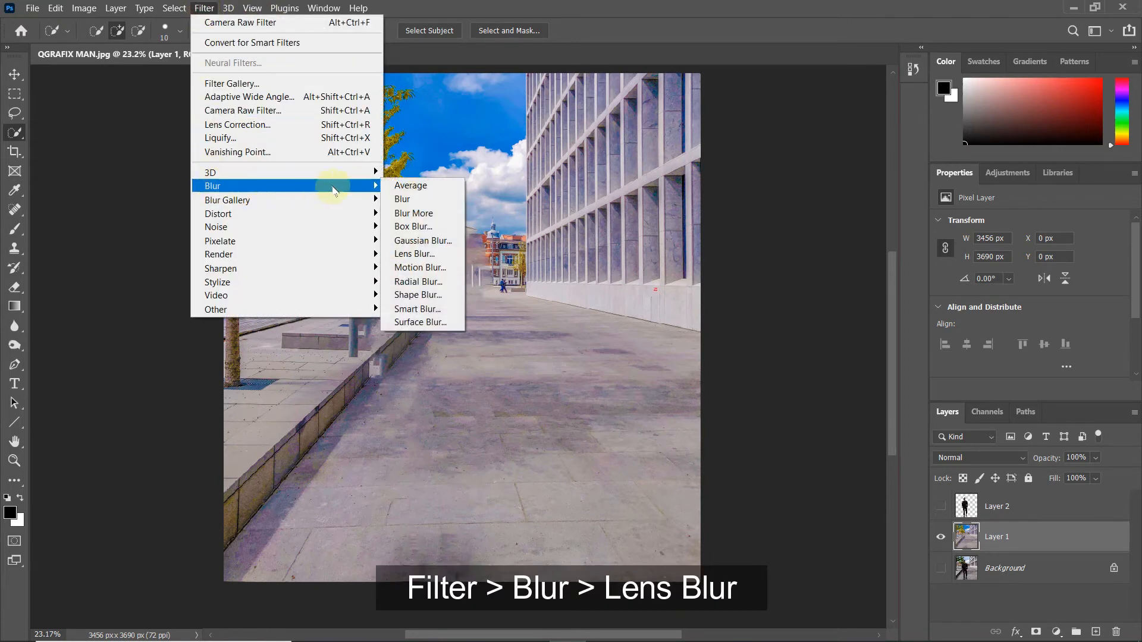
click(446, 256)
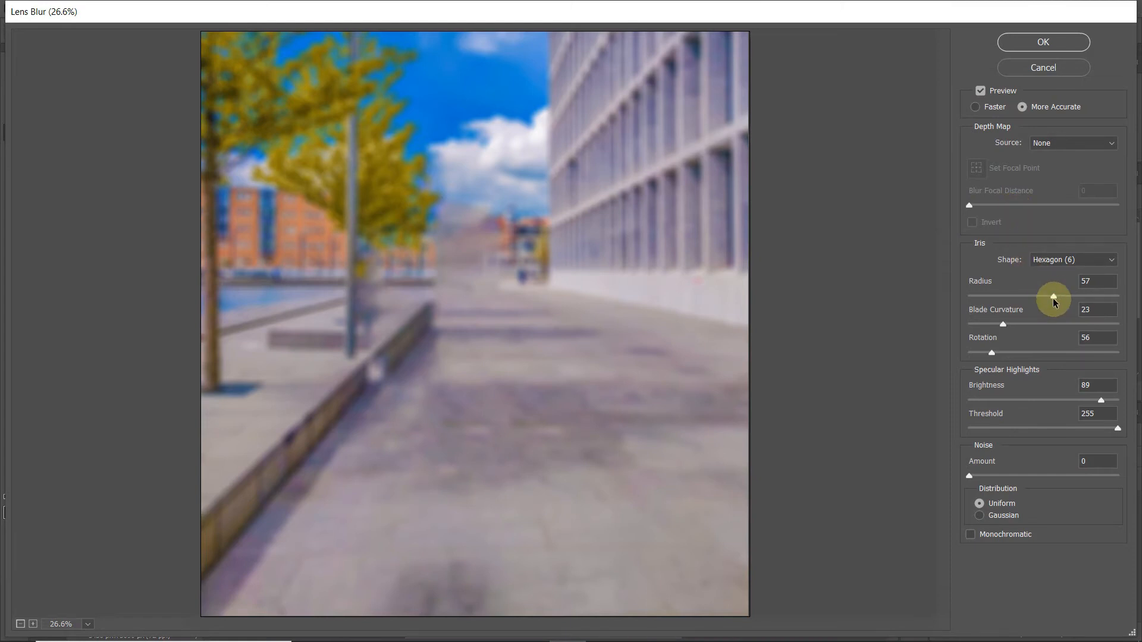
drag(1035, 300, 1059, 297)
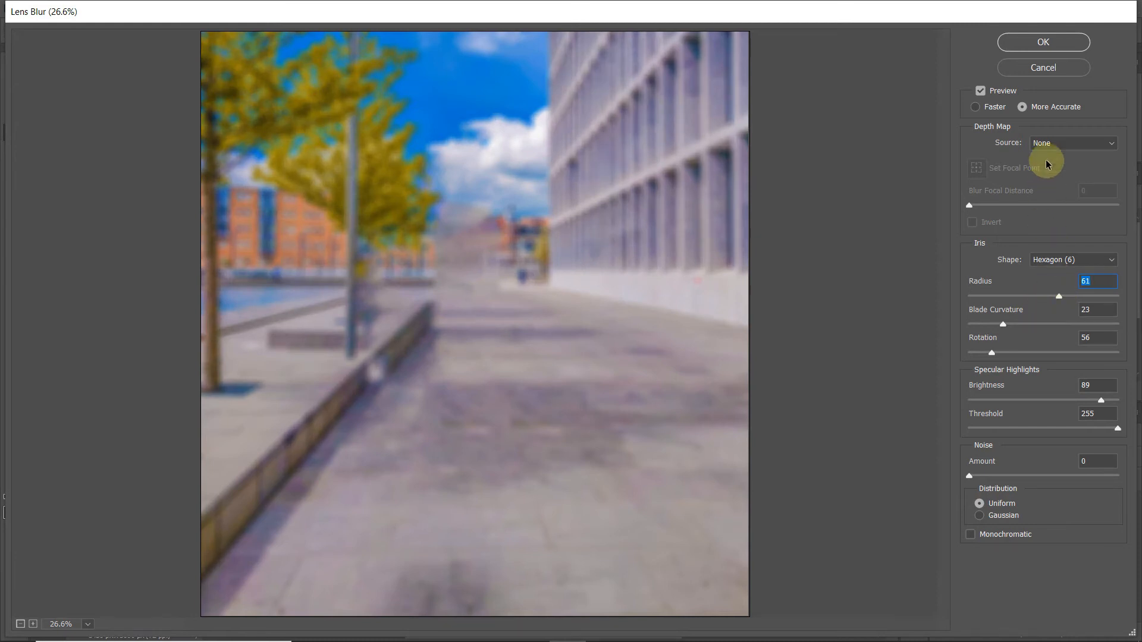
click(1045, 42)
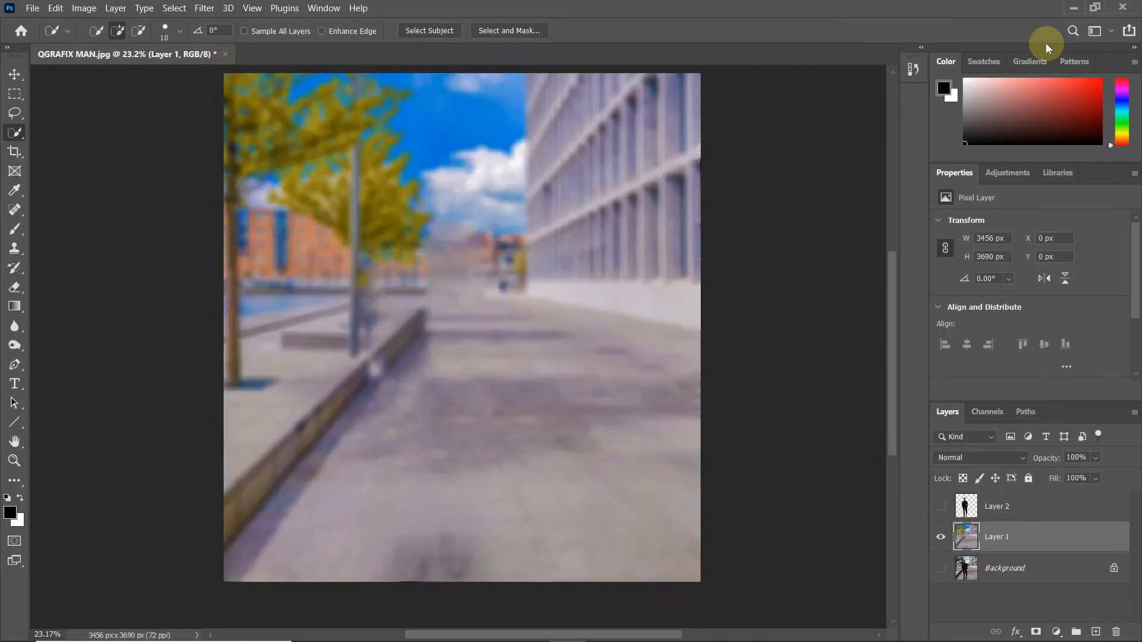
click(942, 507)
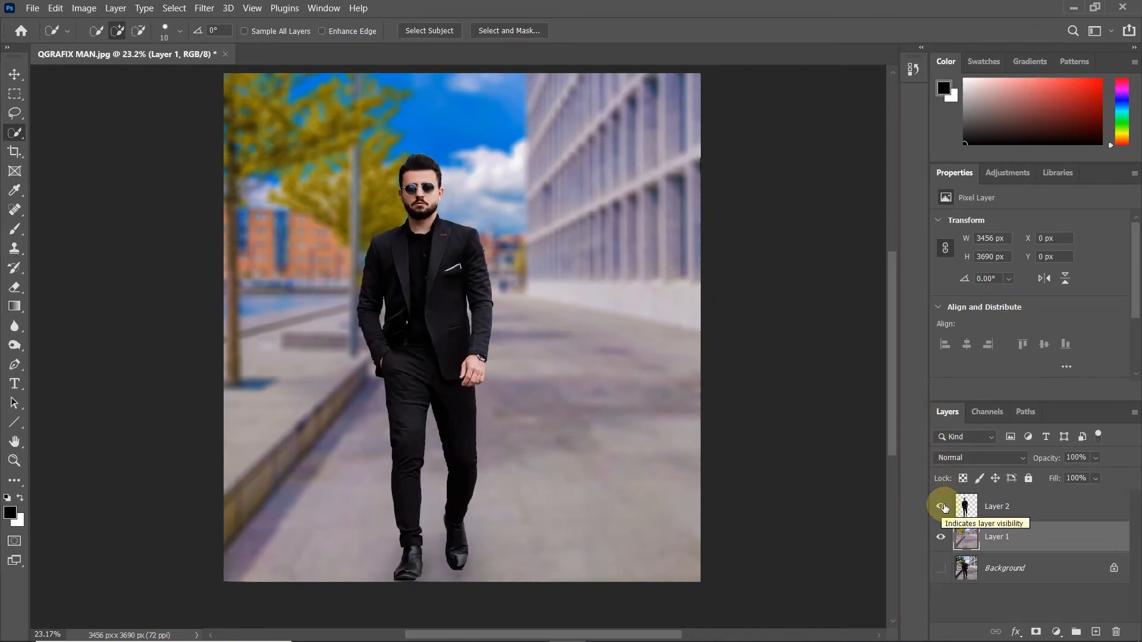
Step: Add a Brightness/Contrast adjustment clipped to Layer 2, with Contrast about -49 and slightly raised Brightness
click(979, 509)
click(1001, 174)
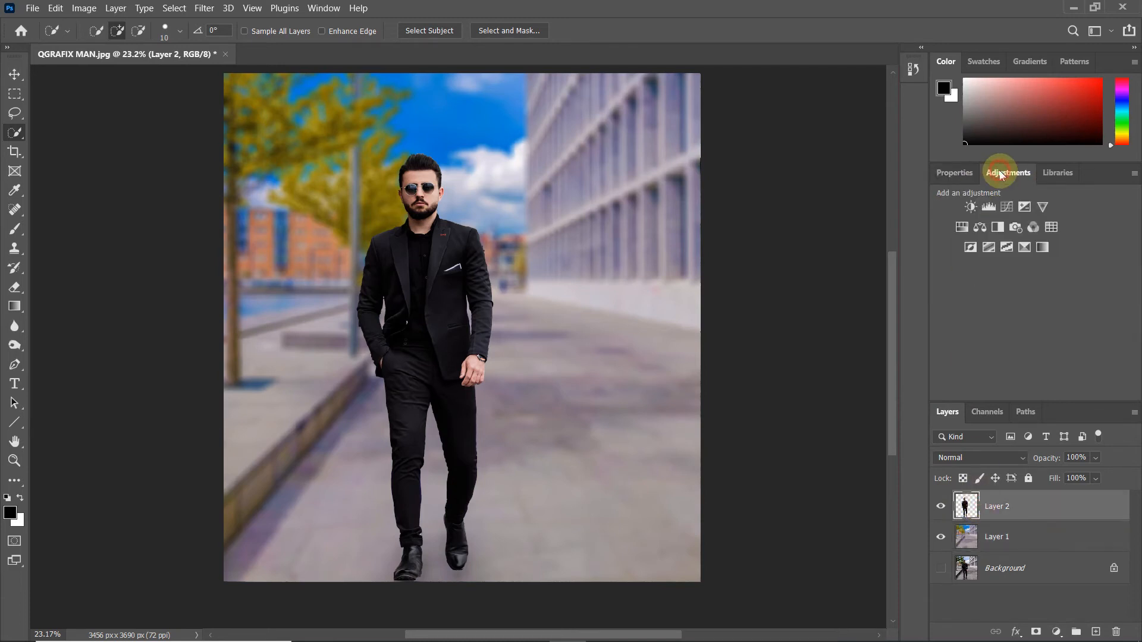
click(970, 209)
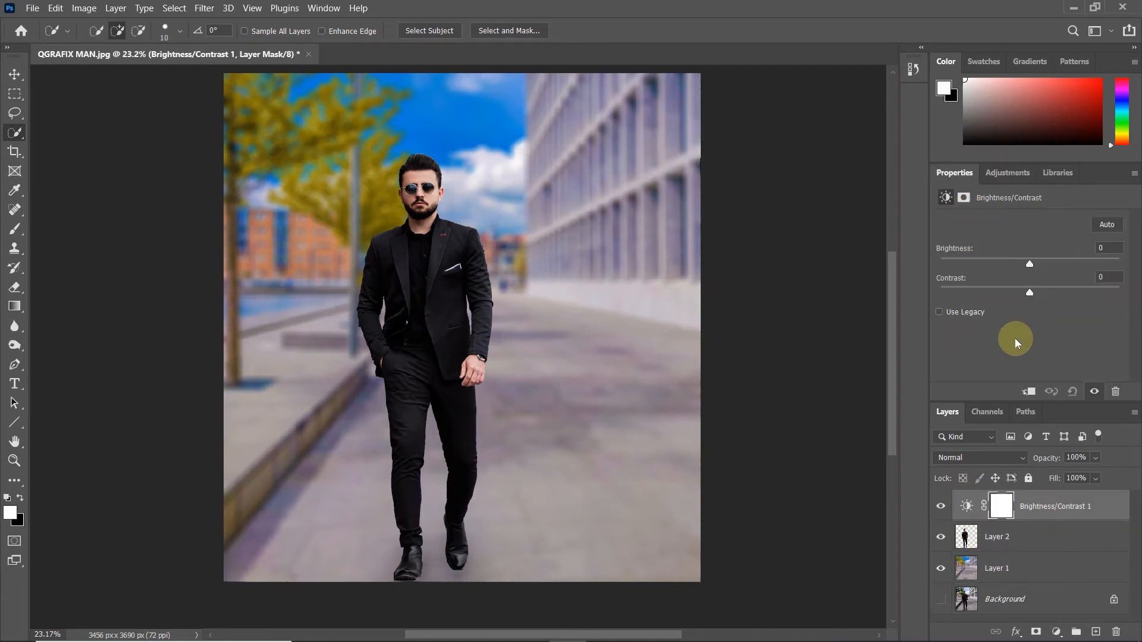
click(1028, 391)
drag(1029, 293, 940, 292)
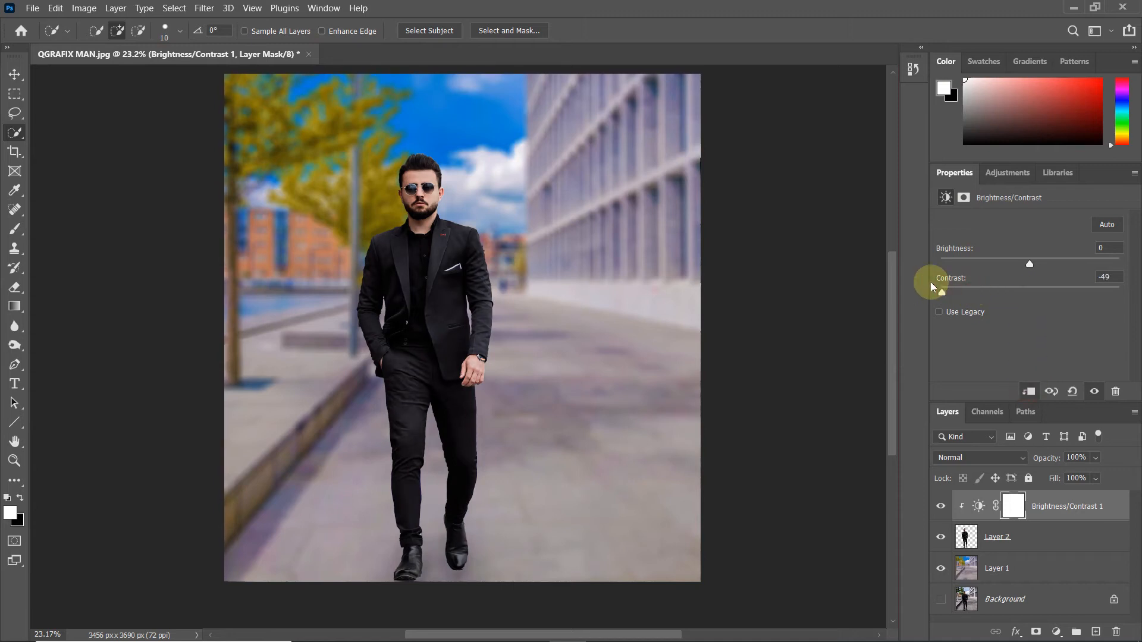
drag(1030, 263, 1041, 265)
Step: Add a Levels adjustment clipped to Layer 2, with black input 4, midtones 1.15 and white input 255
click(1007, 173)
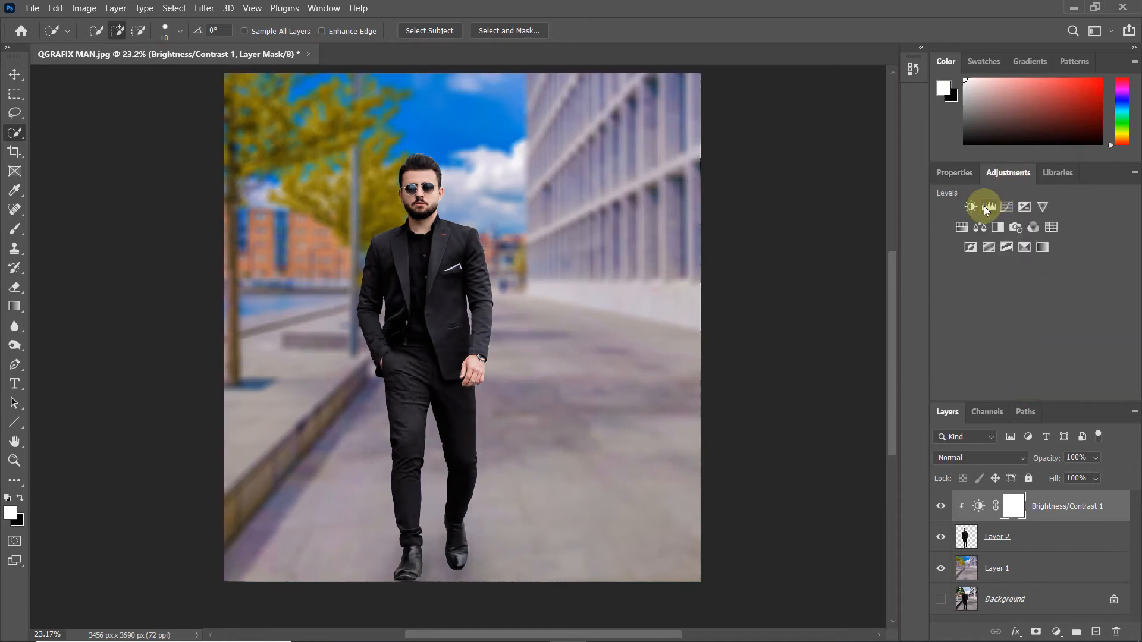
click(983, 205)
click(1028, 391)
mouse_move(1122, 331)
mouse_down()
mouse_move(1099, 323)
mouse_move(1125, 327)
mouse_up()
drag(960, 329, 963, 329)
drag(1042, 330, 1031, 329)
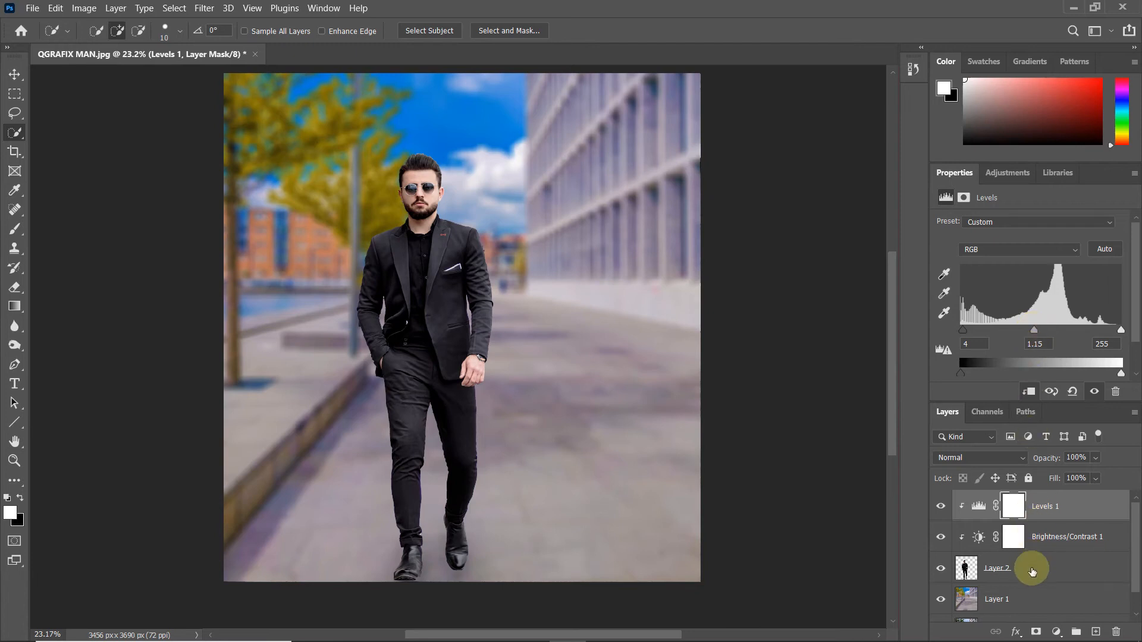
Step: Paint the sharp pavement back around the man's feet on Layer 1 using the History Brush at size 2400
scroll(1036, 568, down, 1)
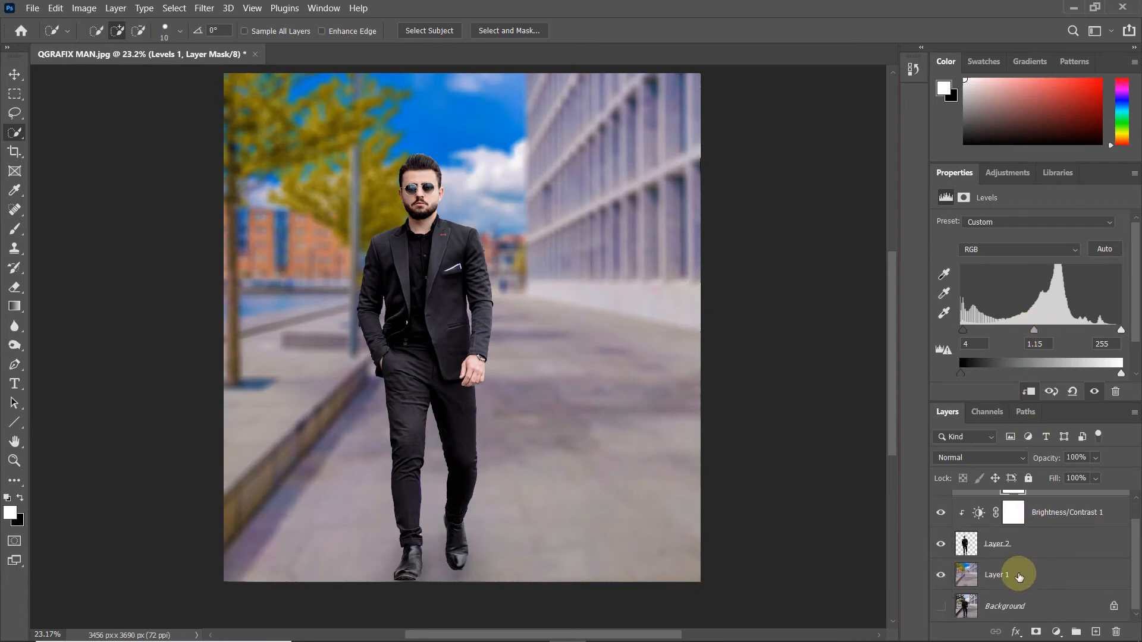
click(1018, 576)
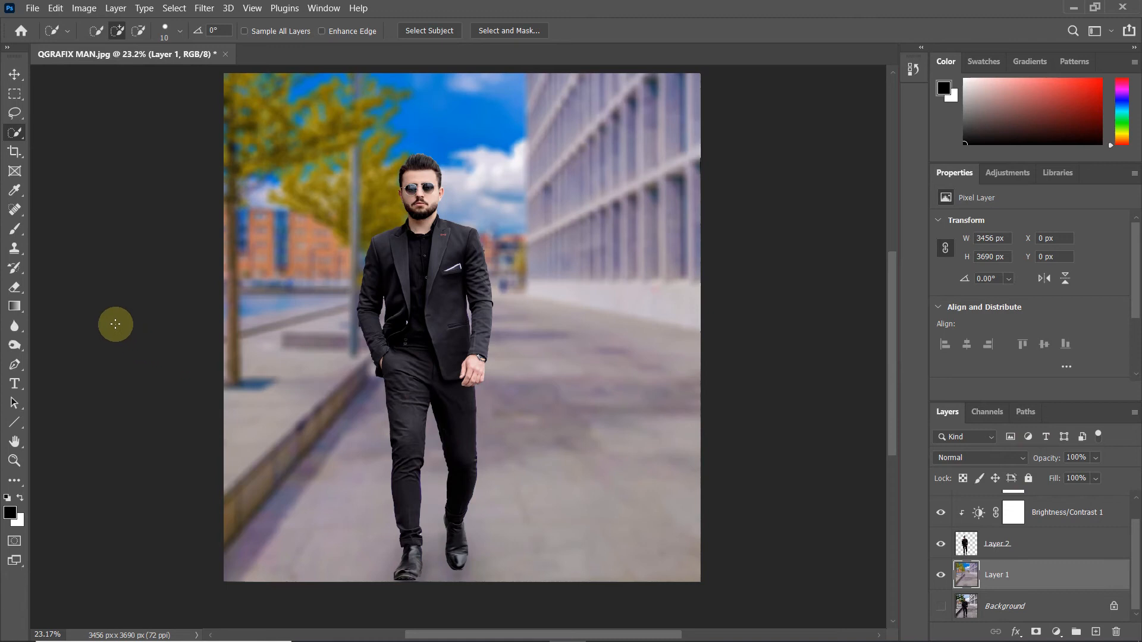
click(18, 269)
right_click(20, 269)
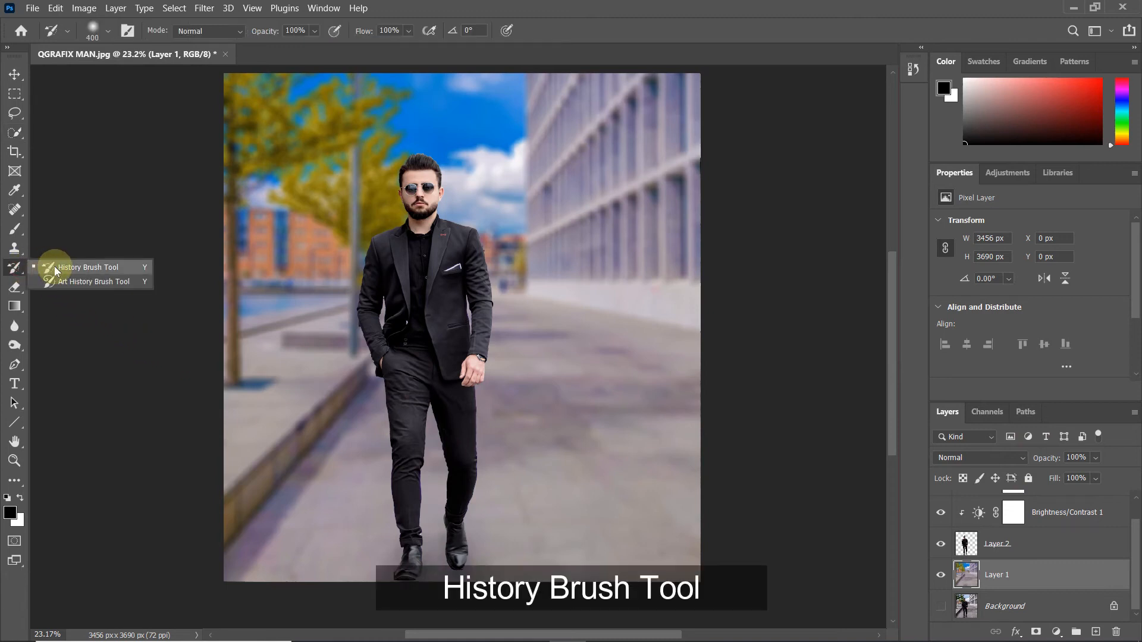
click(54, 266)
scroll(298, 412, down, 3)
scroll(321, 404, down, 2)
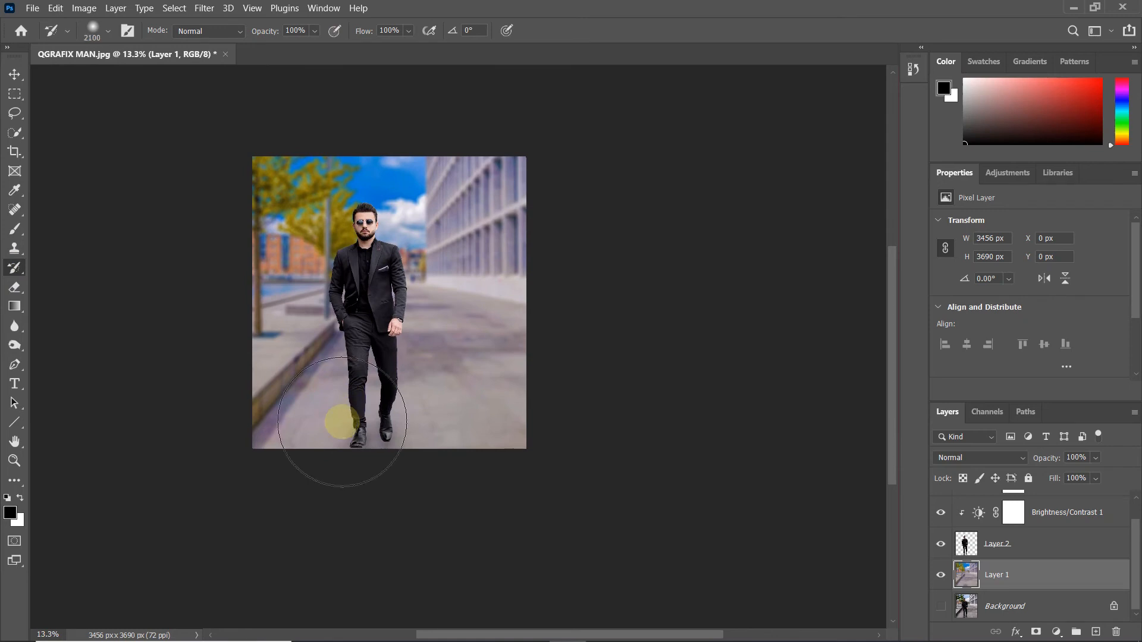
key(bracketright)
key(bracketright)
key(bracketright)
click(373, 486)
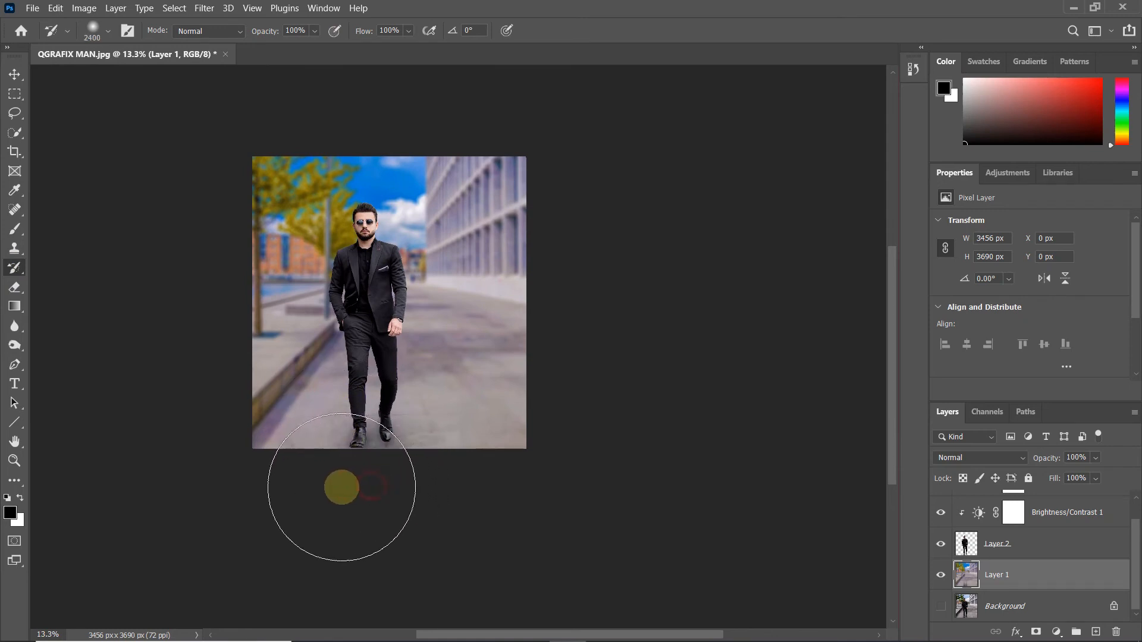
click(497, 485)
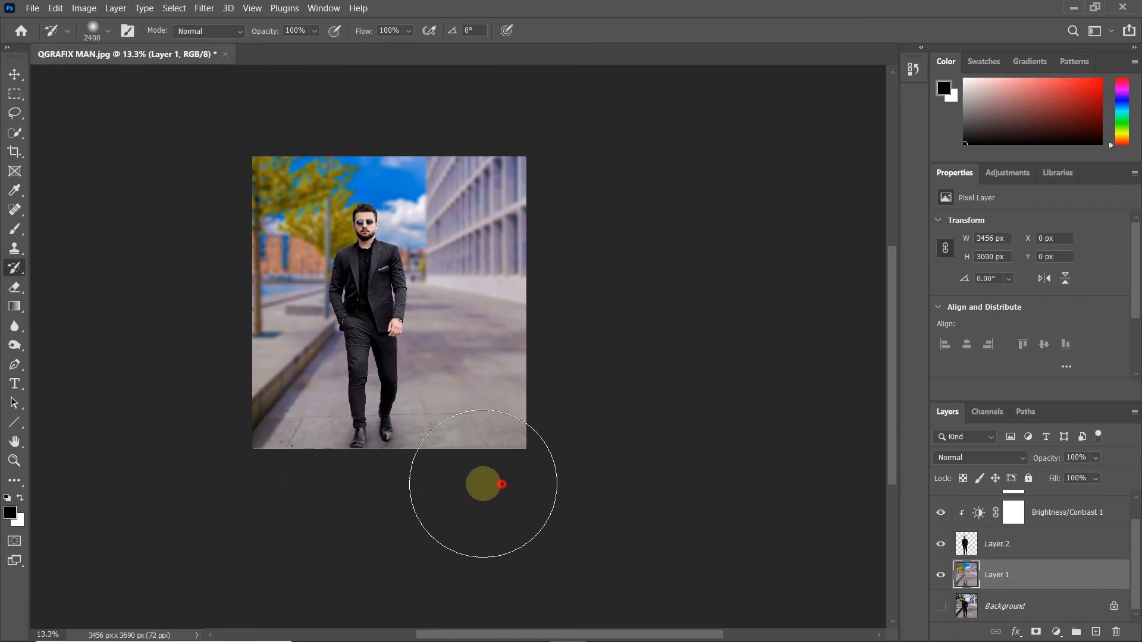
scroll(365, 477, up, 3)
mouse_move(365, 478)
mouse_down()
mouse_move(226, 459)
mouse_move(590, 458)
mouse_move(235, 425)
mouse_move(638, 440)
mouse_up()
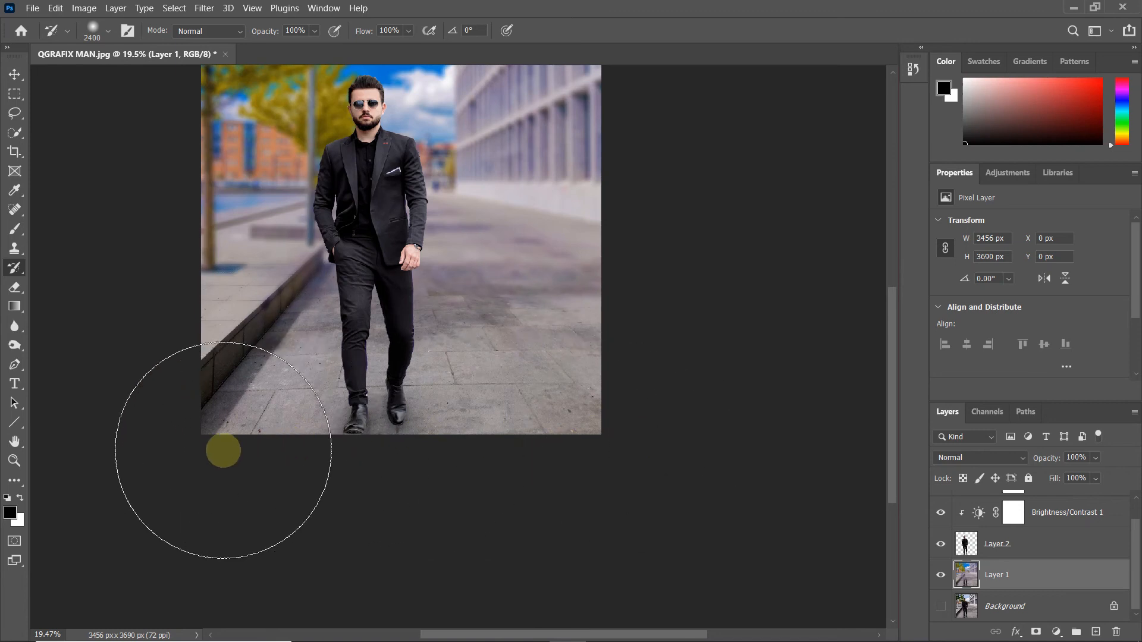
Step: Merge all layers from Levels 1 down to Layer 1 into one layer and show the Background
scroll(226, 449, down, 2)
scroll(684, 509, up, 1)
scroll(1031, 537, up, 1)
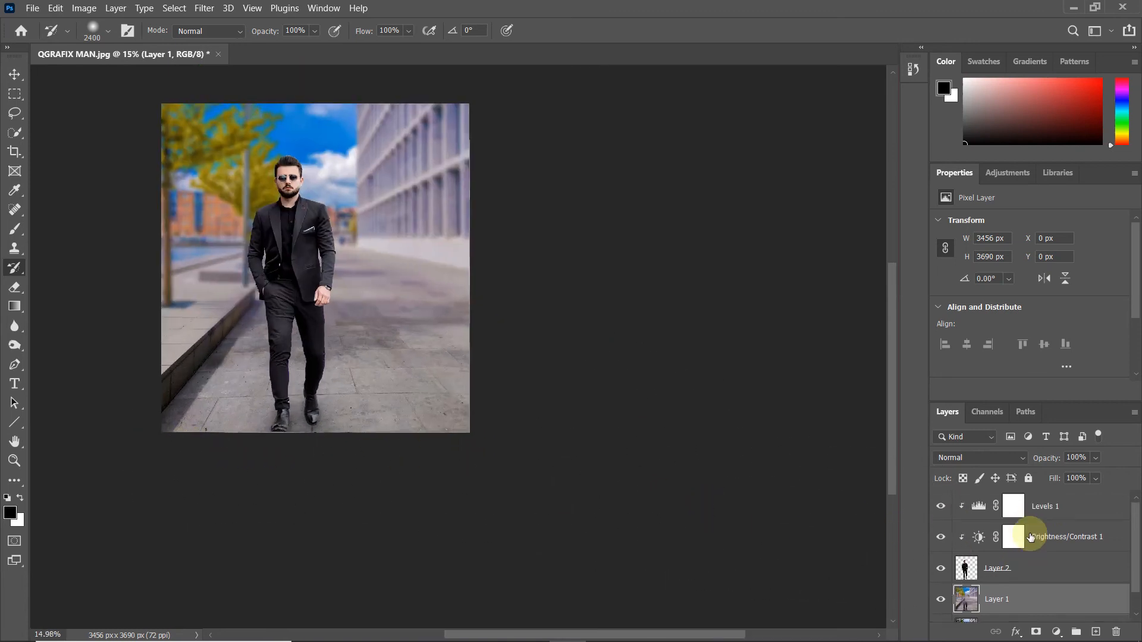
click(1038, 517)
scroll(1038, 518, down, 1)
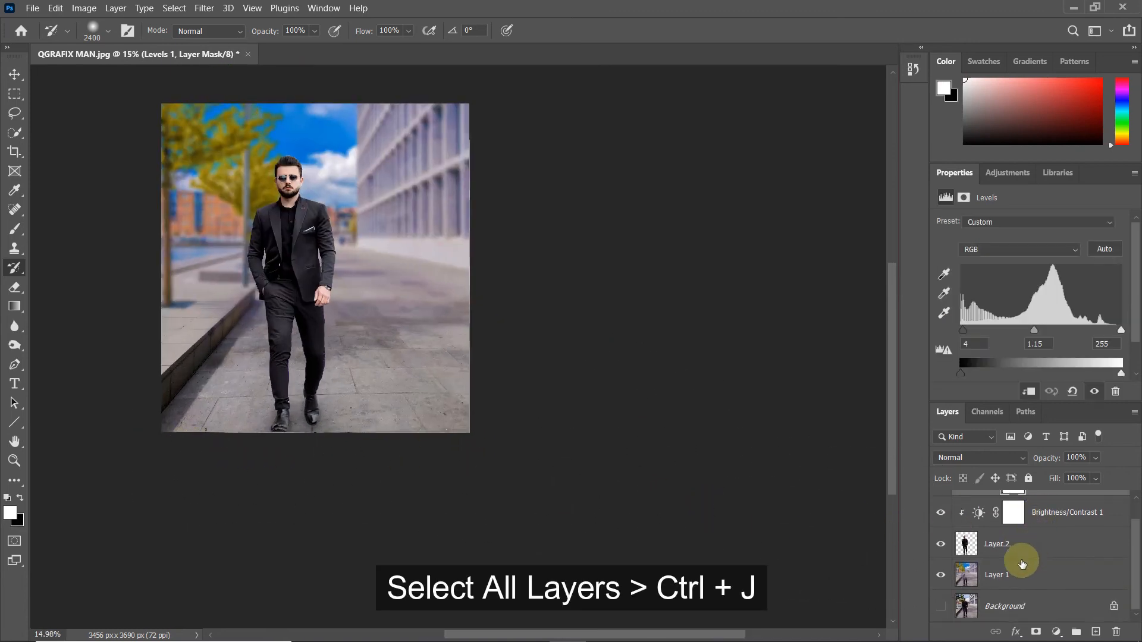
shift+click(1013, 575)
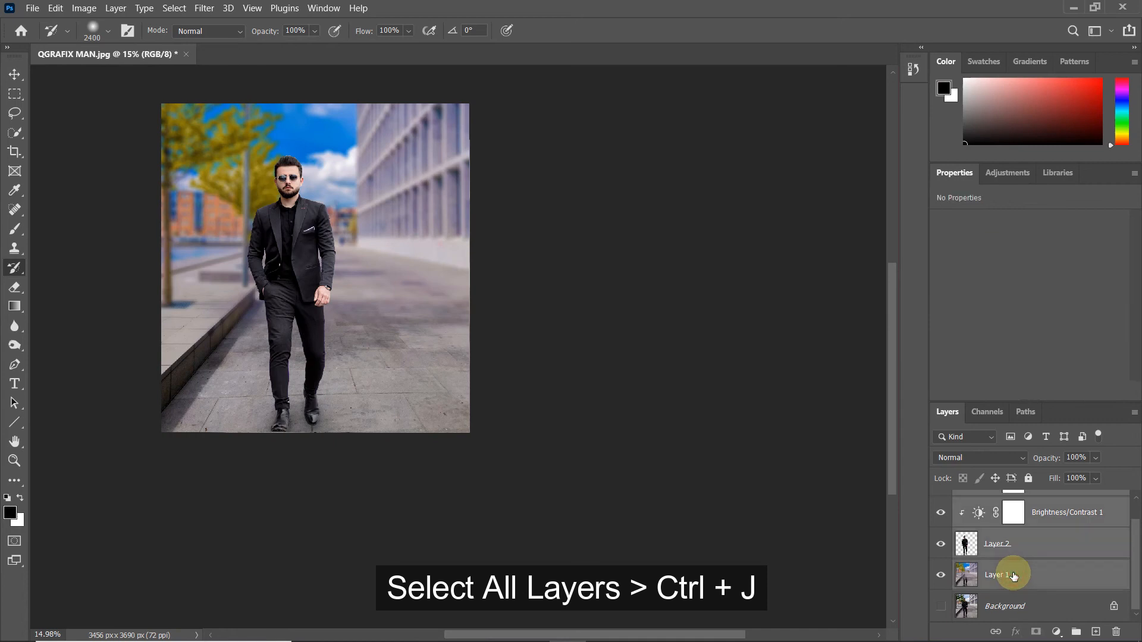
key(ctrl+e)
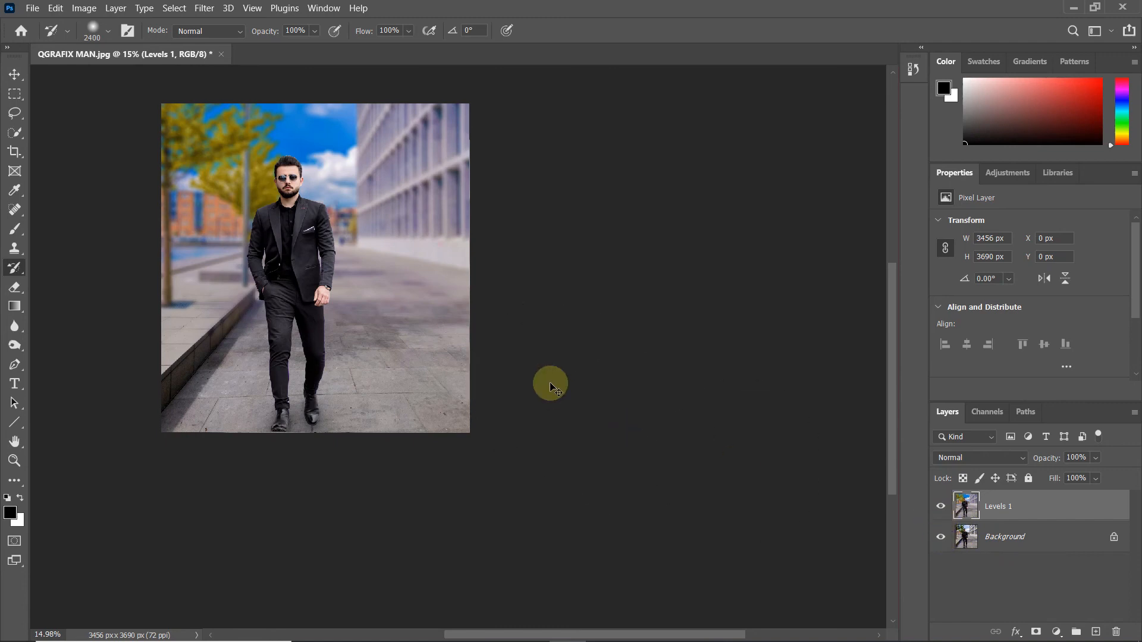
Step: Fit the image in the window and compare before and after by toggling the merged layer's visibility
key(ctrl+0)
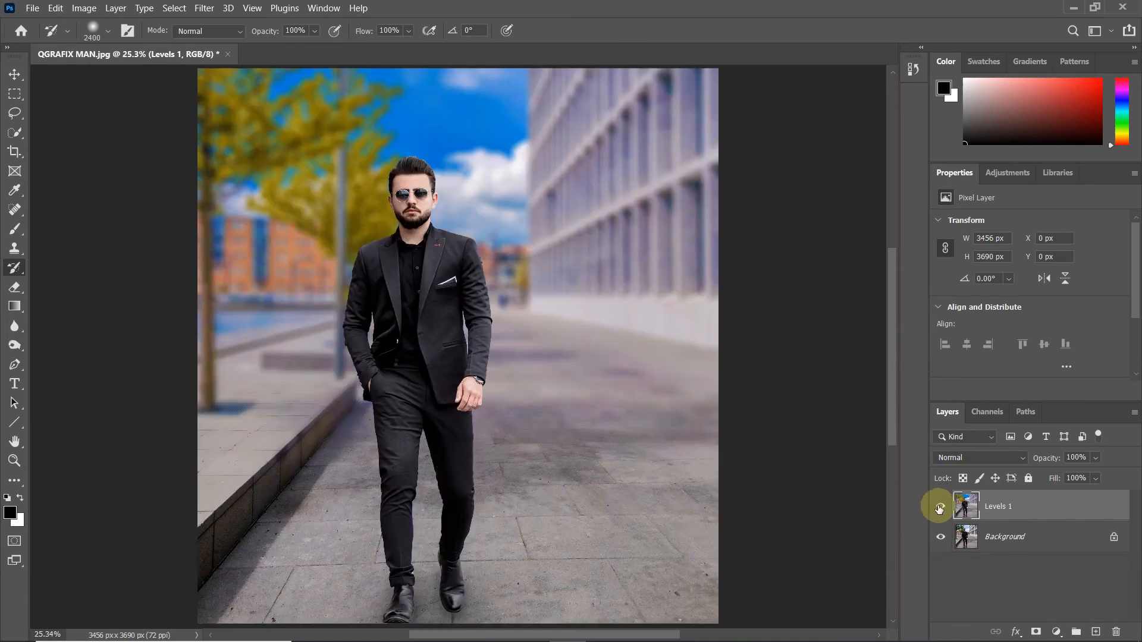
click(940, 508)
click(939, 508)
click(939, 508)
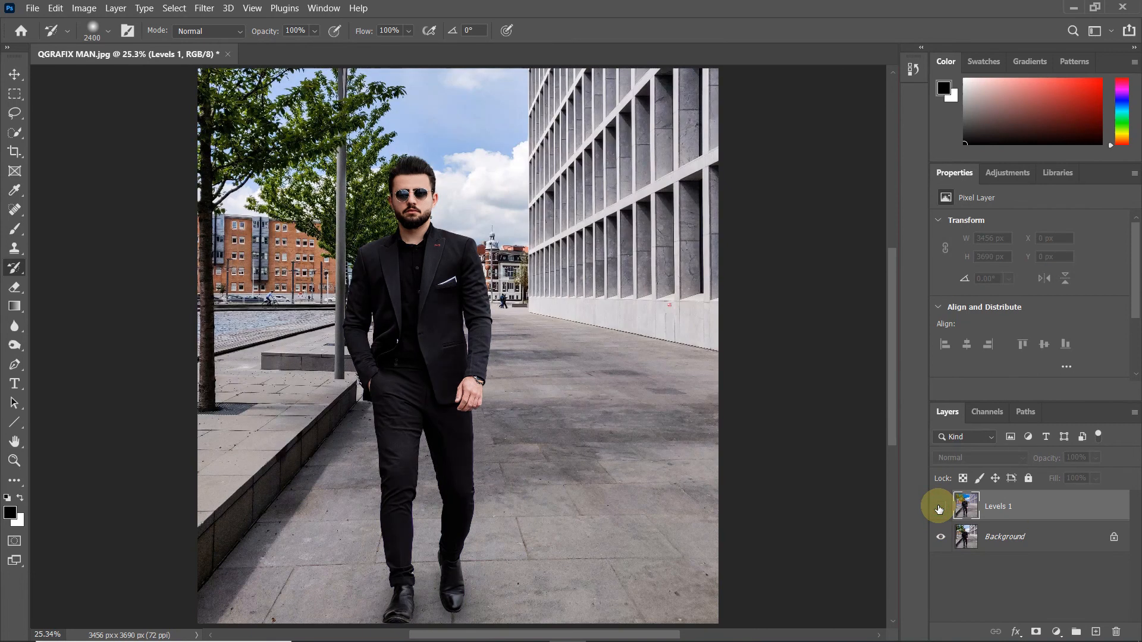
click(939, 507)
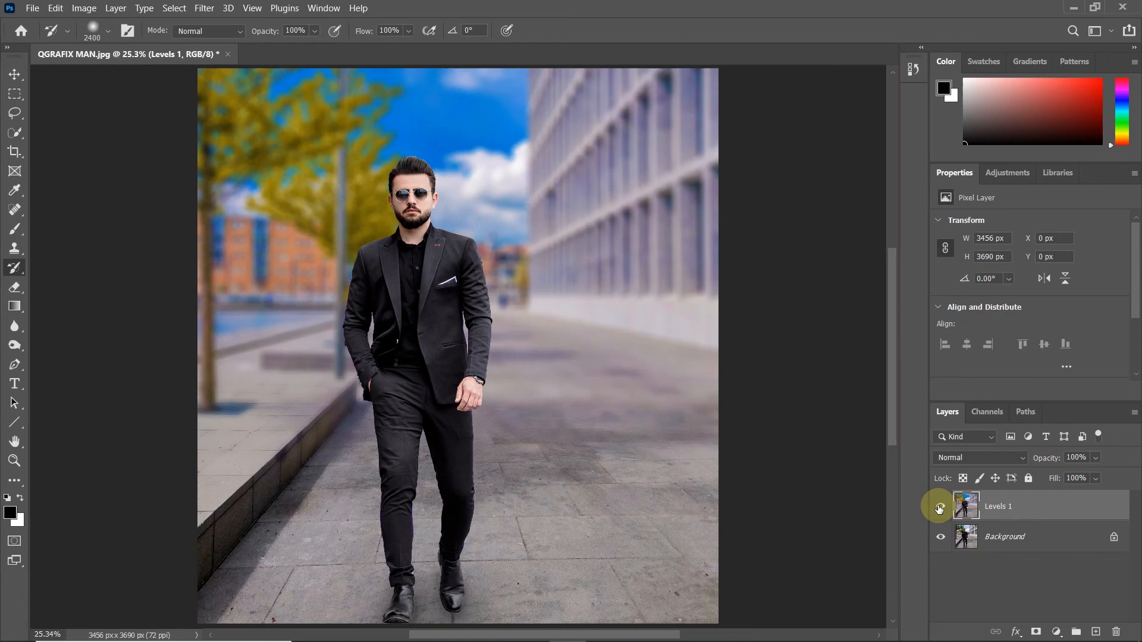